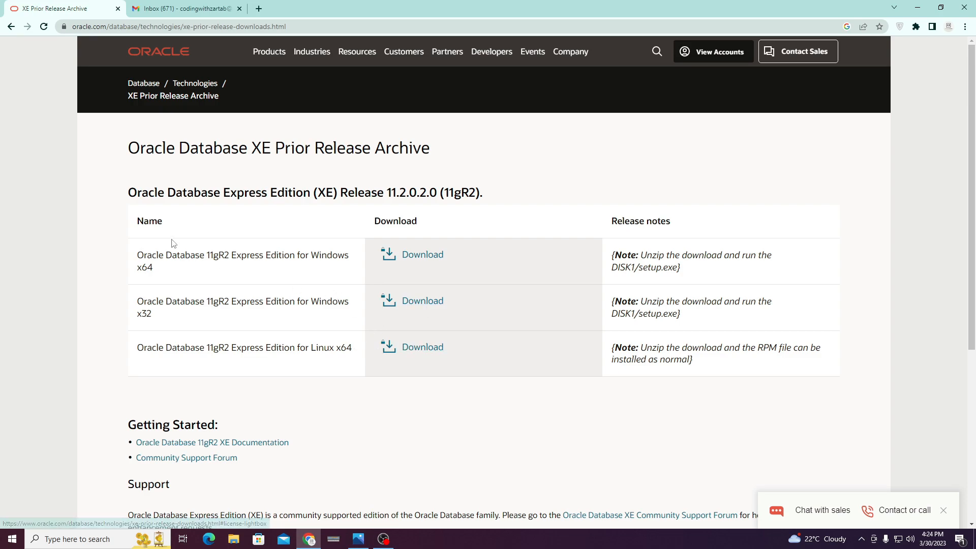
# Accept the licence and download OracleXE112_Win64.zip for Windows x64 11gR2 XE.
pyautogui.tripleClick(157, 266)
pyautogui.click(312, 256)
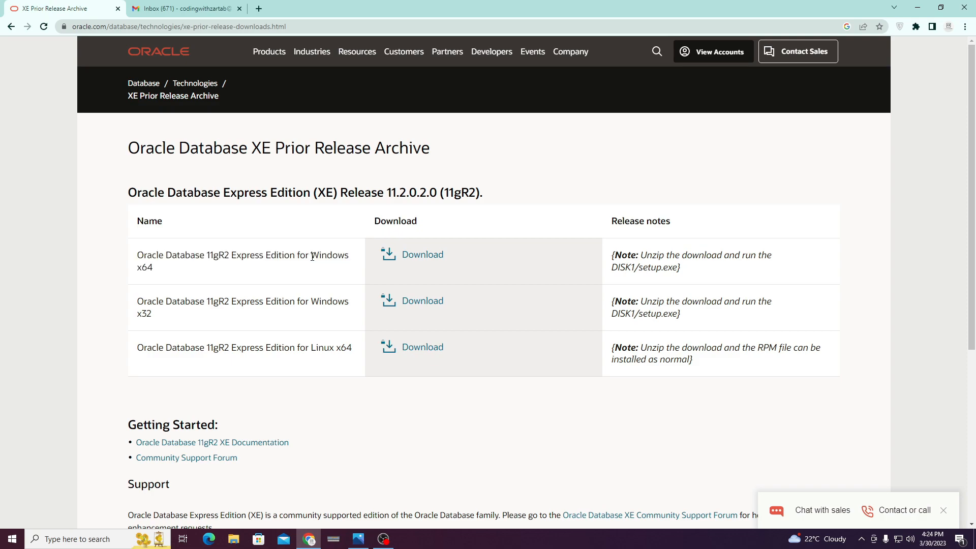
pyautogui.click(422, 255)
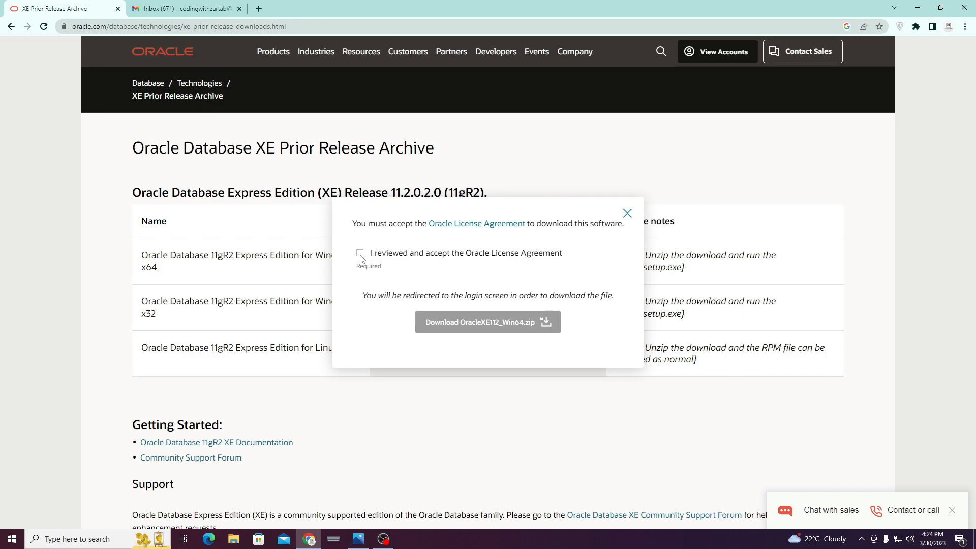
pyautogui.click(360, 254)
pyautogui.click(460, 322)
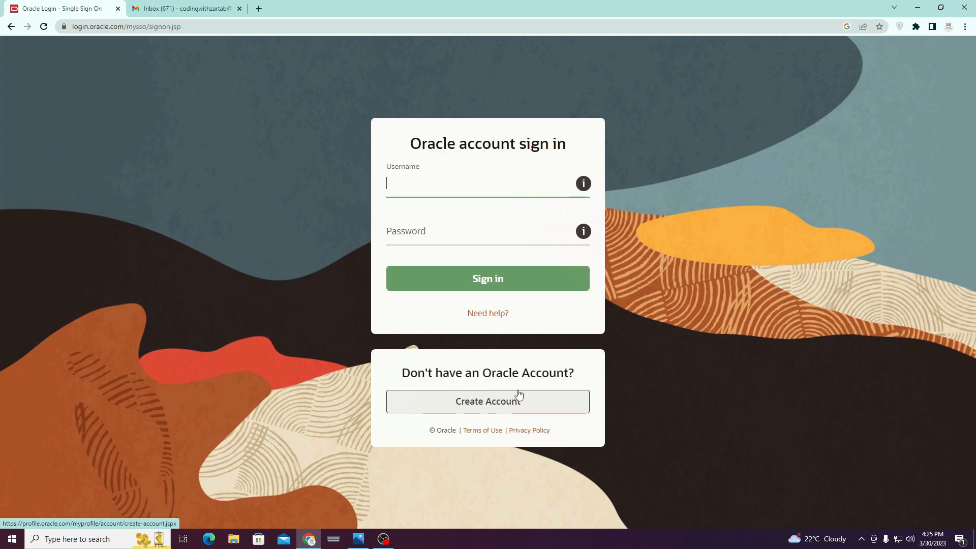
# Fill in the registration form with the account's e-mail address and submit a new Oracle account.
pyautogui.click(488, 404)
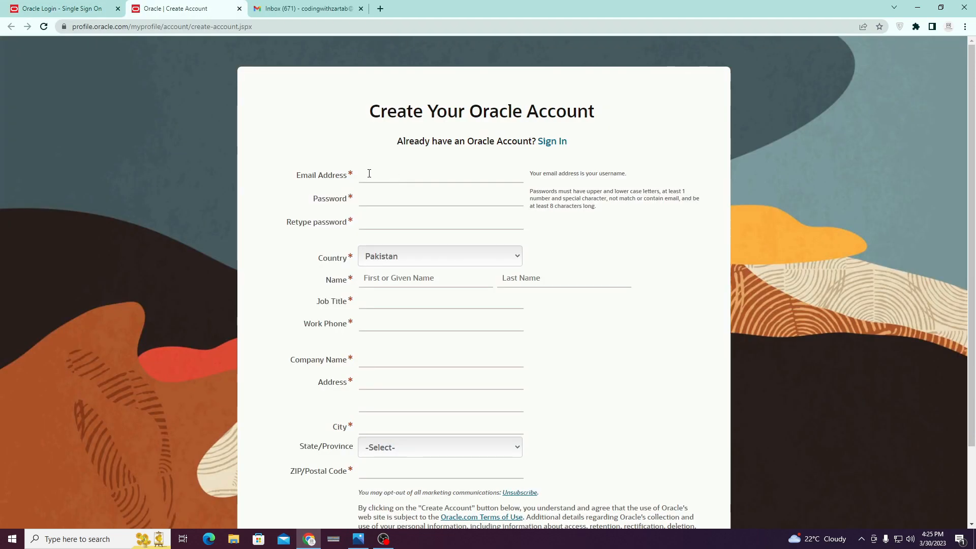
pyautogui.click(385, 177)
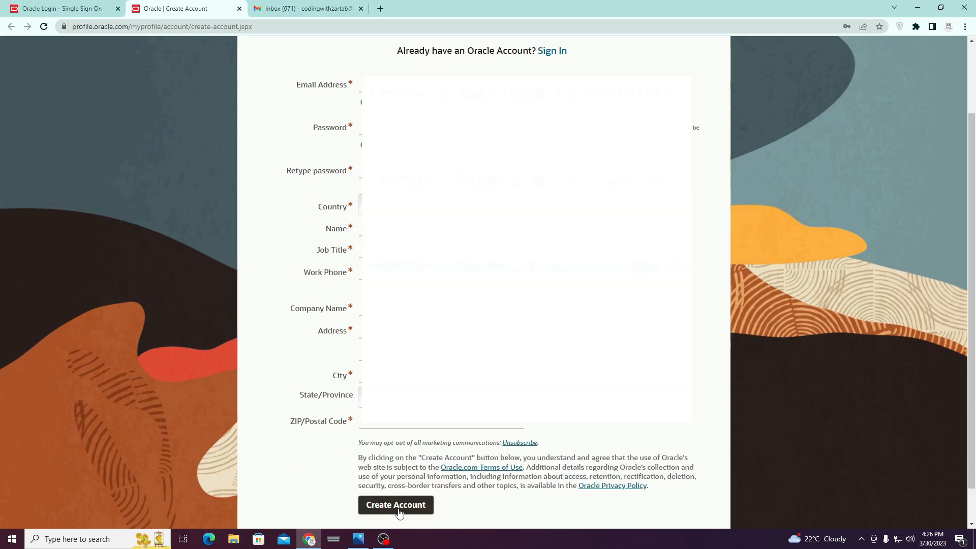
pyautogui.click(399, 510)
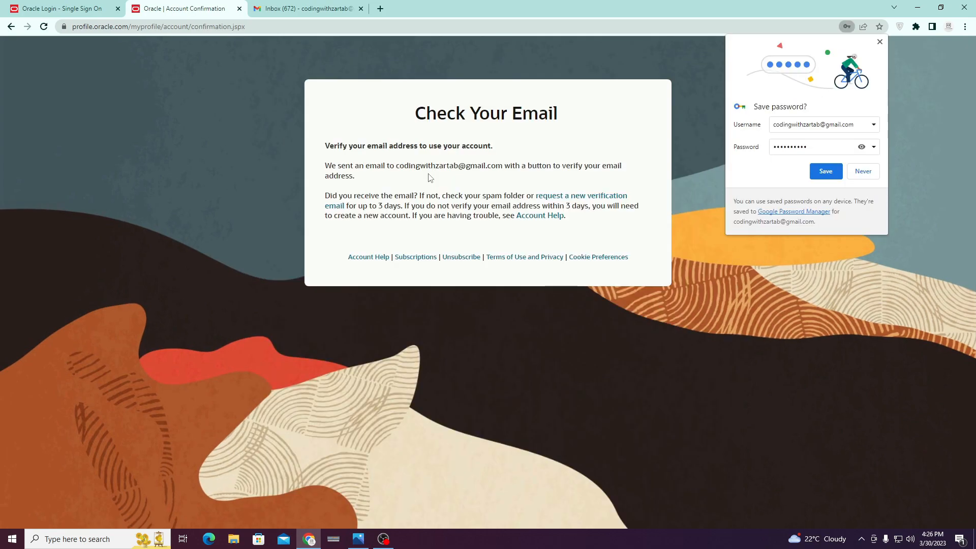
# Open Oracle's verification e-mail in the Gmail inbox and confirm the e-mail address.
pyautogui.click(304, 9)
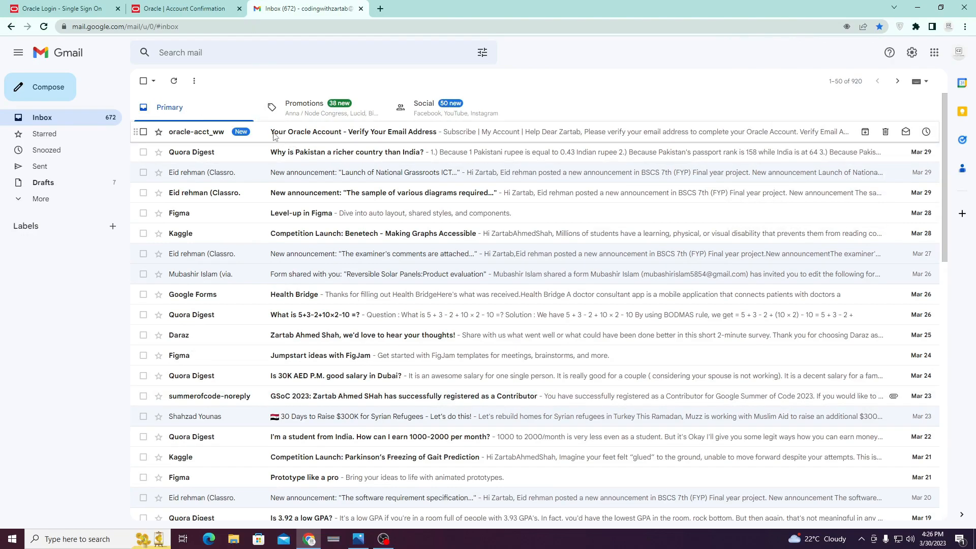
pyautogui.click(273, 133)
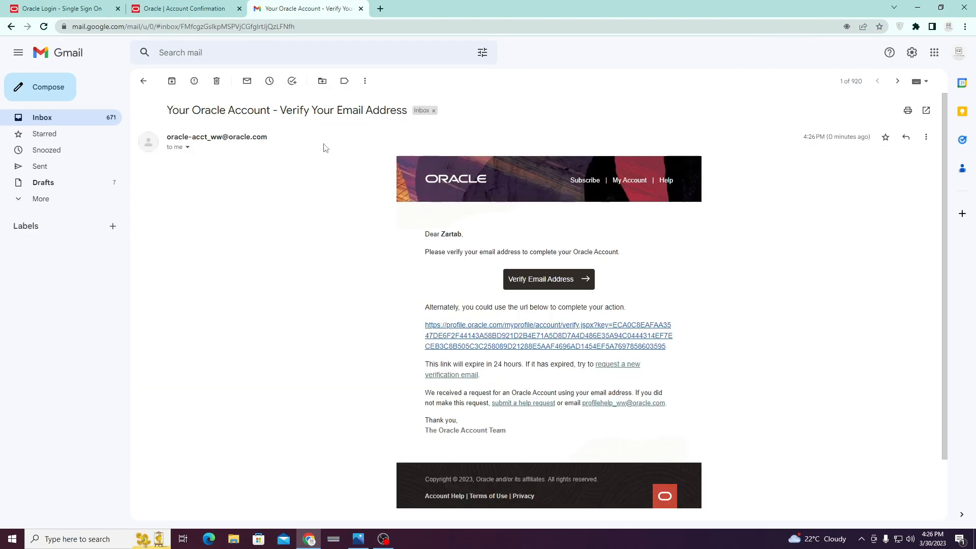
pyautogui.click(536, 281)
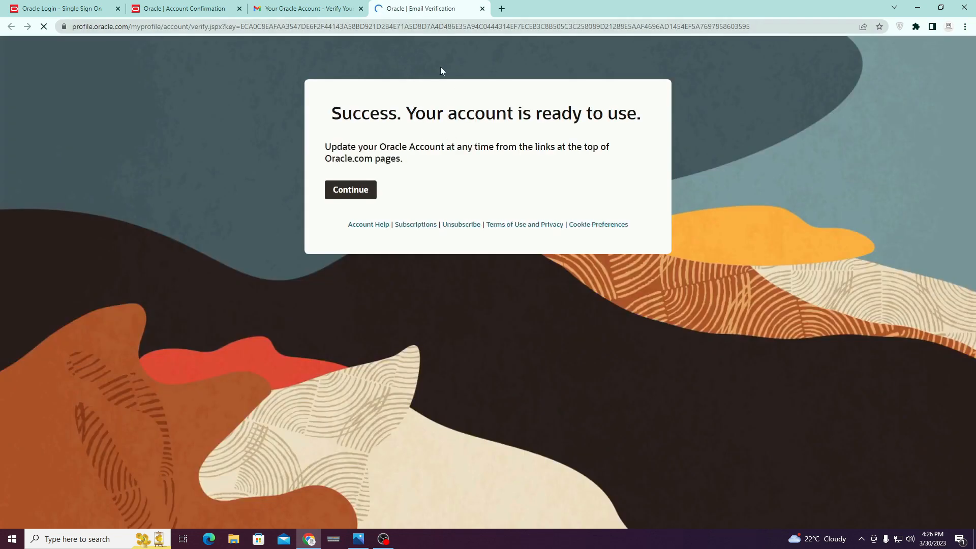
# Sign in on the Oracle sign-in page with the account's e-mail username and password.
pyautogui.click(350, 190)
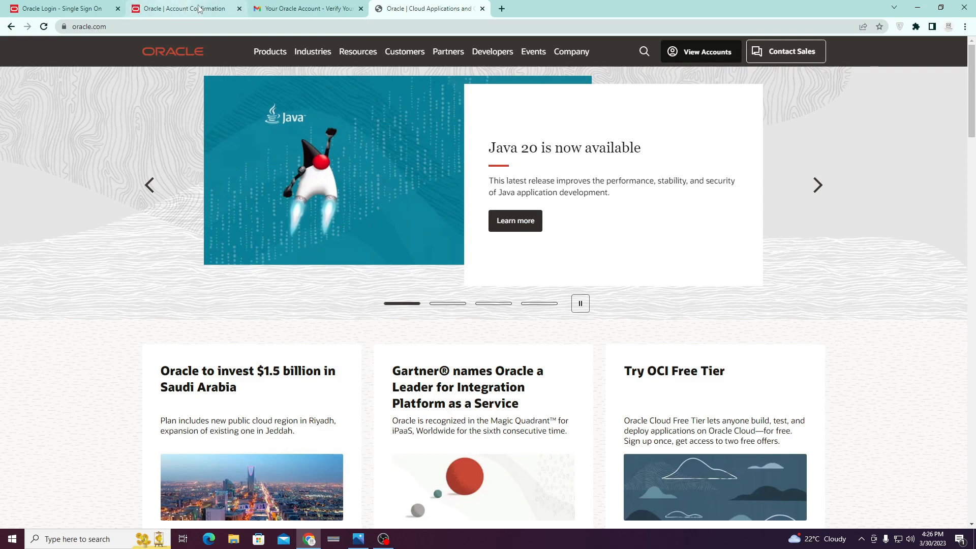
pyautogui.click(44, 4)
pyautogui.click(443, 190)
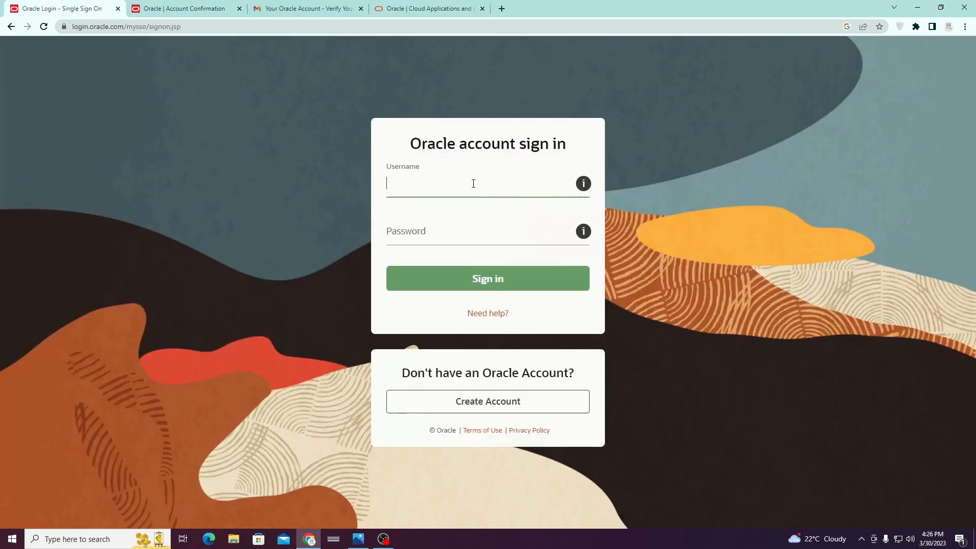
pyautogui.press('Tab')
pyautogui.write('•••')
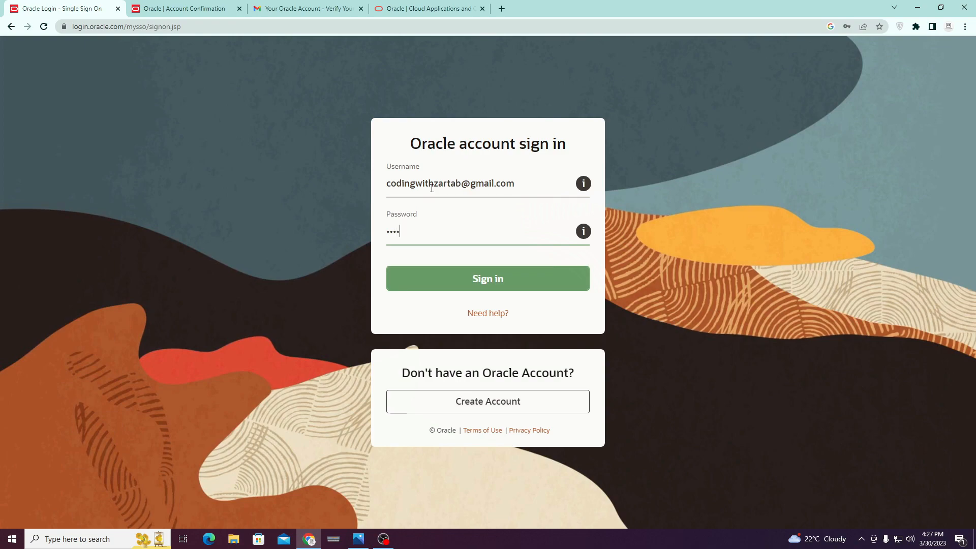
pyautogui.write('•')
pyautogui.click(464, 281)
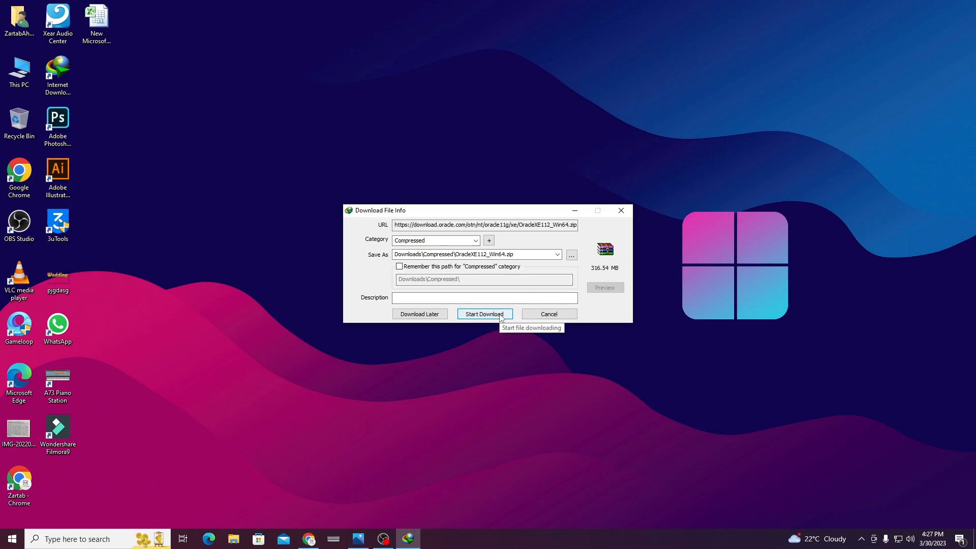
# Start downloading OracleXE112_Win64.zip (316.54 MB) to Downloads\Compressed.
pyautogui.click(500, 315)
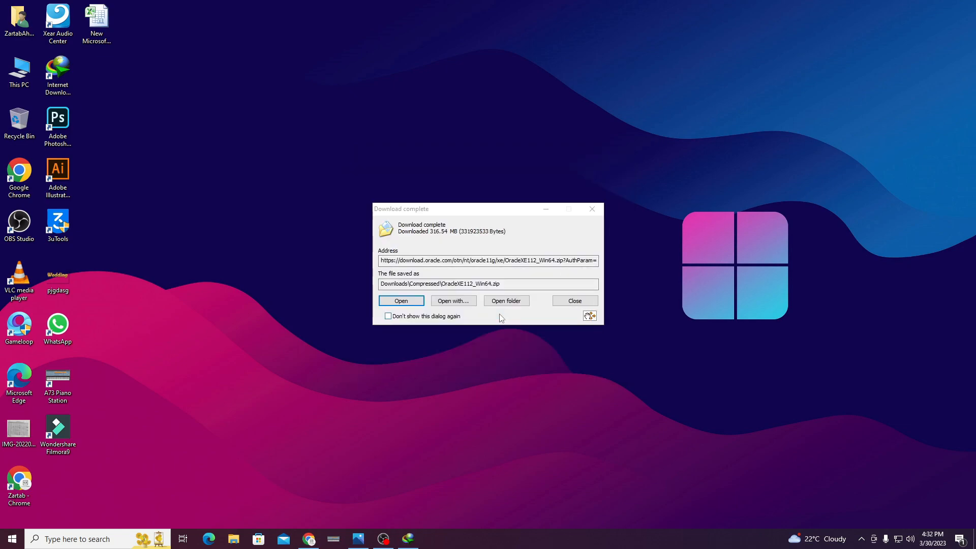
# Extract the downloaded zip into an OracleXE112_Win64 folder.
pyautogui.click(514, 304)
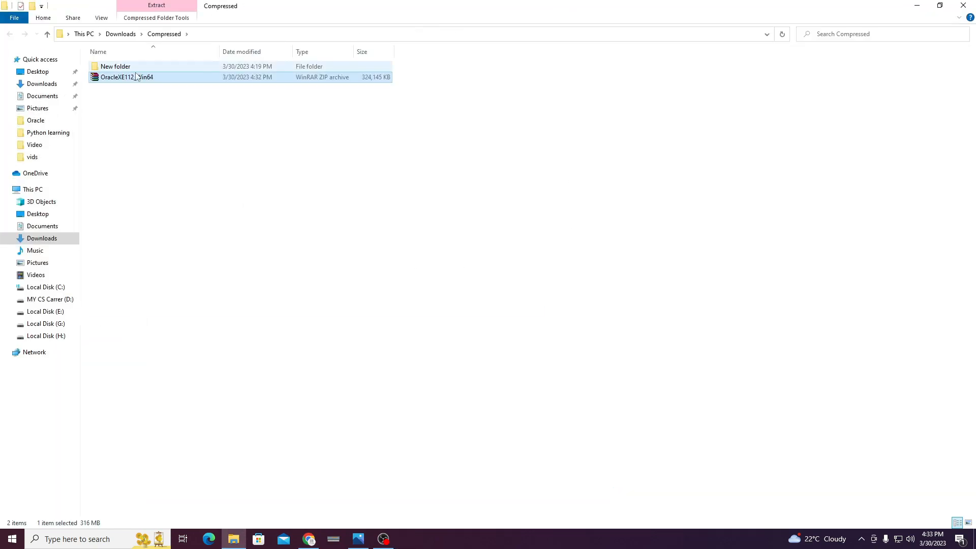
pyautogui.rightClick(138, 80)
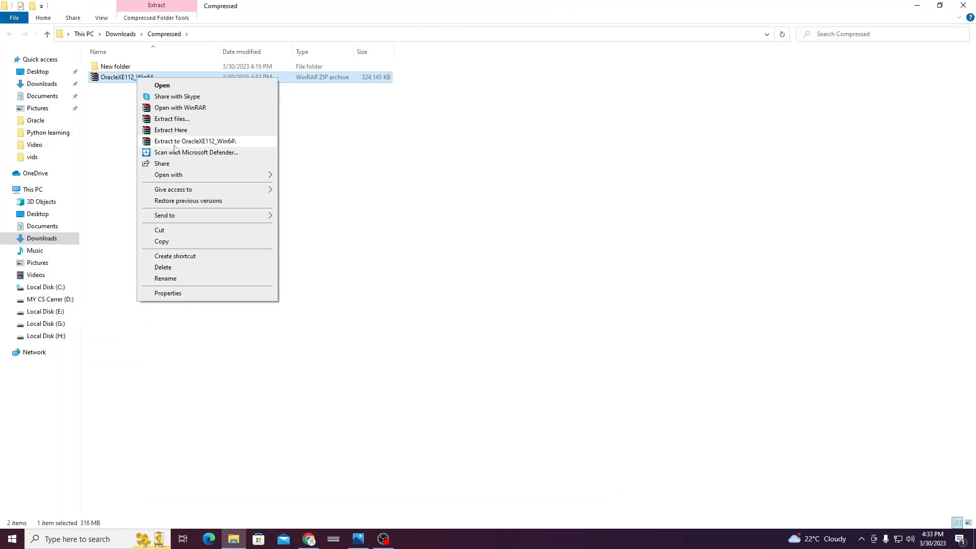
pyautogui.click(198, 142)
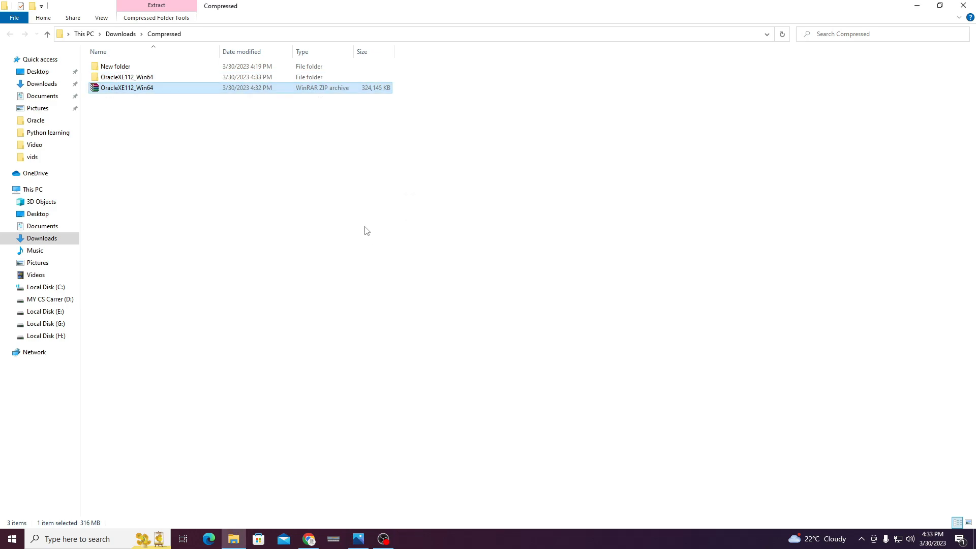
pyautogui.click(274, 181)
# Run setup from OracleXE112_Win64\DISK1 as administrator.
pyautogui.doubleClick(144, 78)
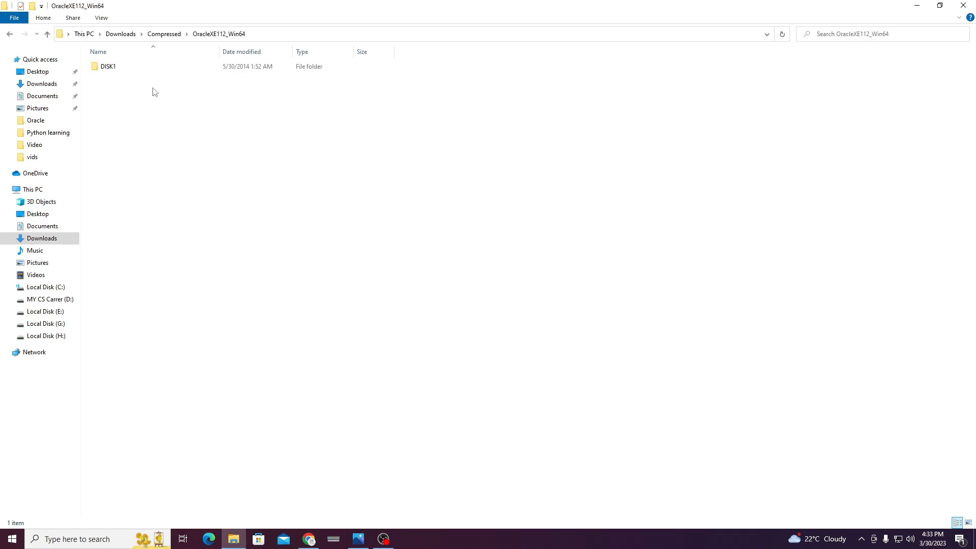
pyautogui.doubleClick(115, 69)
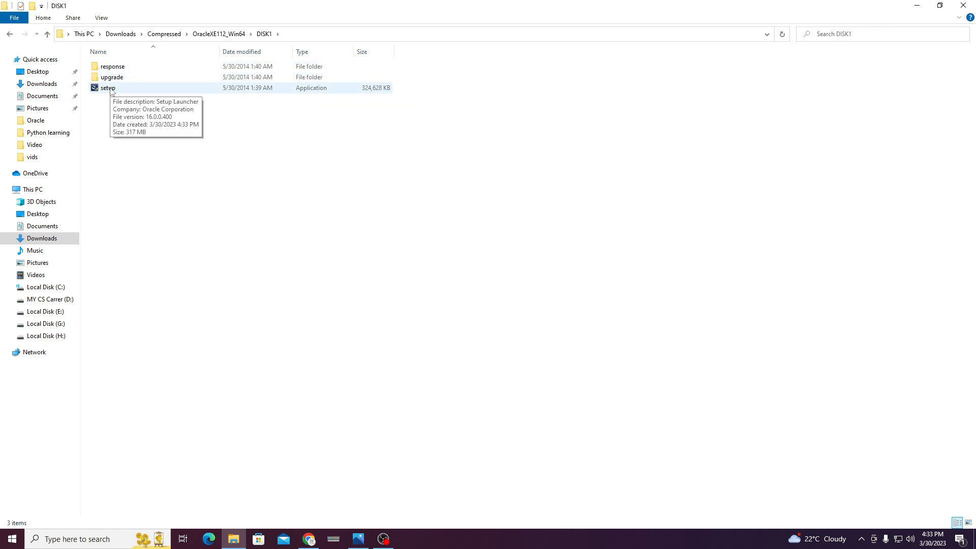
pyautogui.rightClick(111, 89)
pyautogui.click(153, 106)
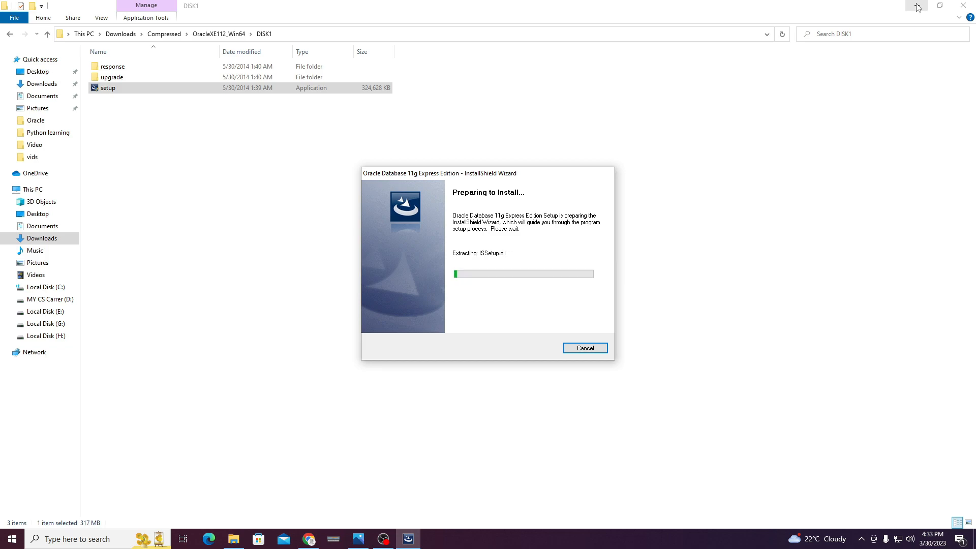
# Accept the XE licence terms and keep the C:\oraclexe\ install location.
pyautogui.click(918, 7)
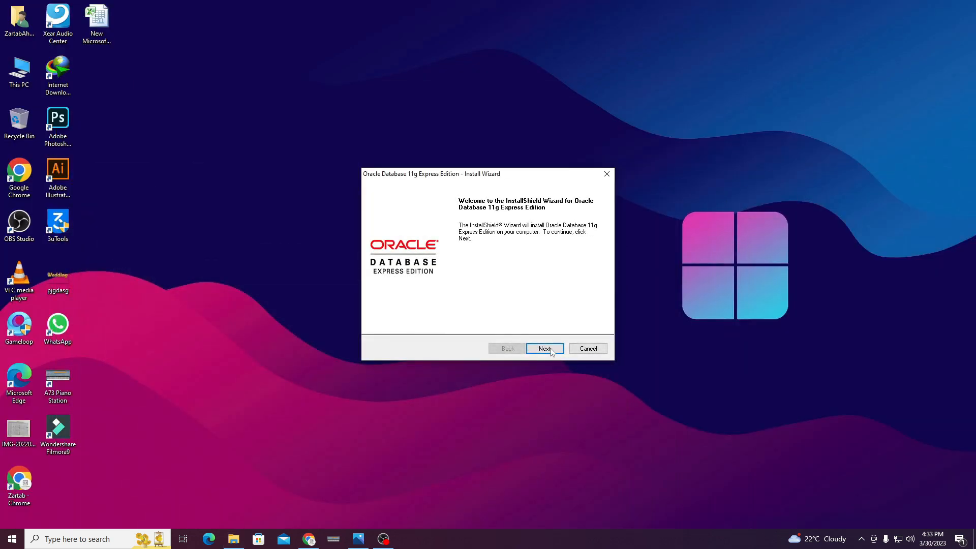
pyautogui.click(552, 351)
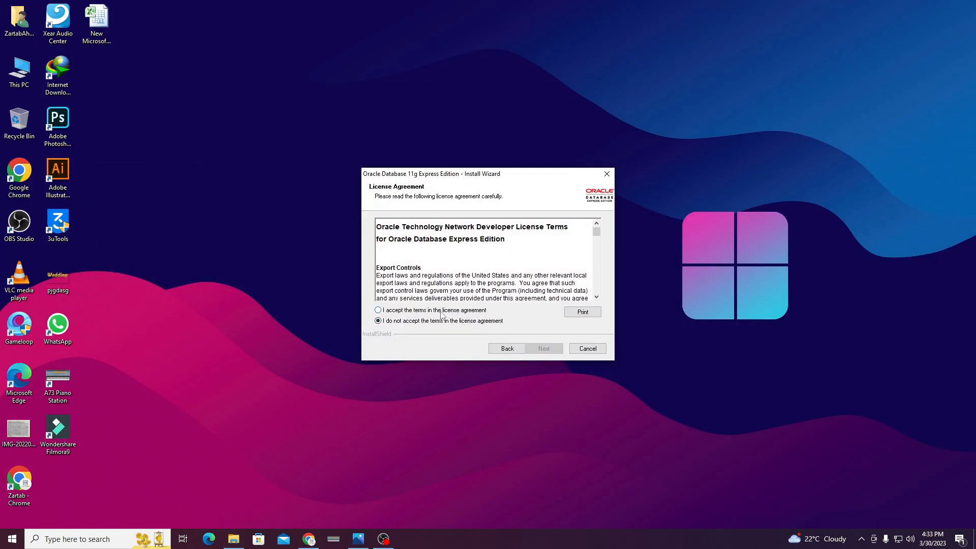
pyautogui.click(436, 311)
pyautogui.click(545, 349)
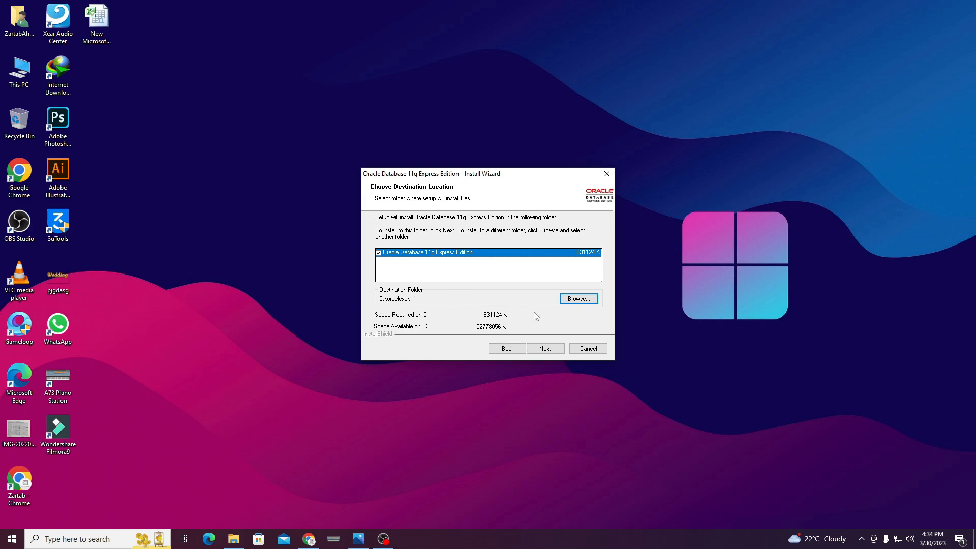
pyautogui.click(573, 304)
pyautogui.click(543, 349)
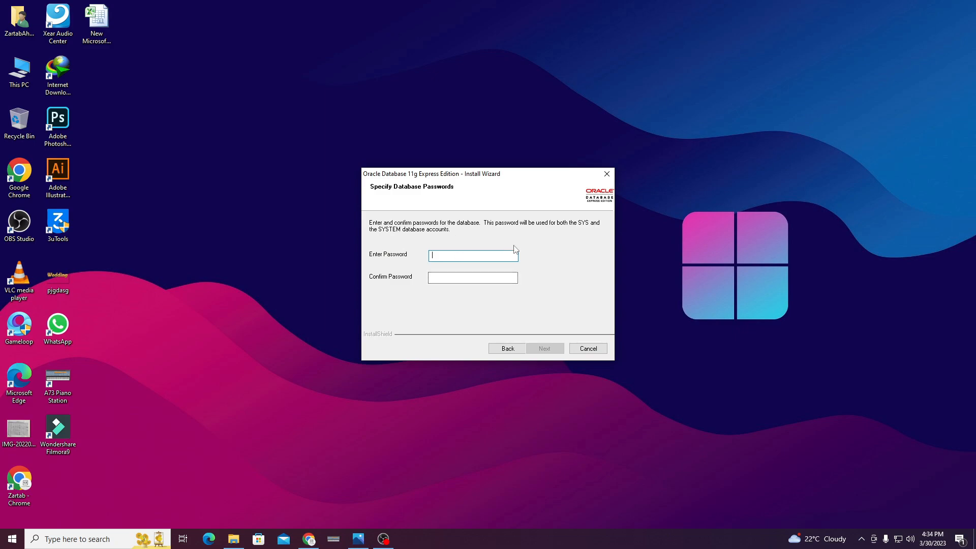
# Set the SYS and SYSTEM password, install Oracle Database 11g XE, and finish the wizard.
pyautogui.write('123123')
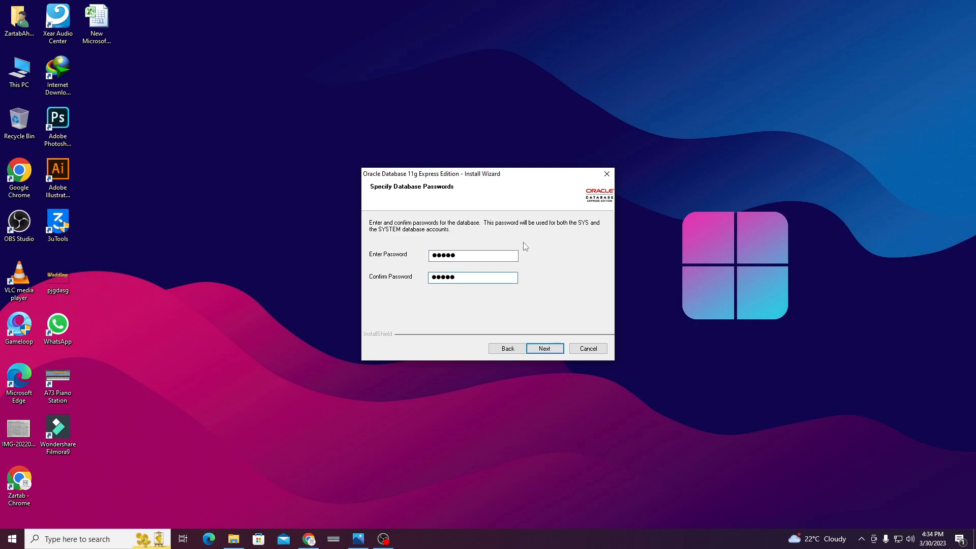
pyautogui.click(542, 348)
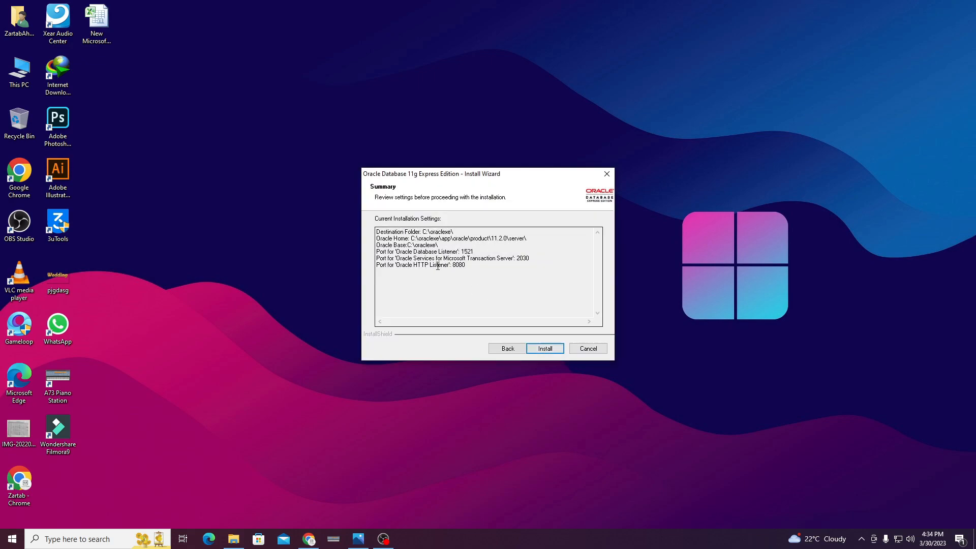
pyautogui.click(507, 348)
pyautogui.click(471, 259)
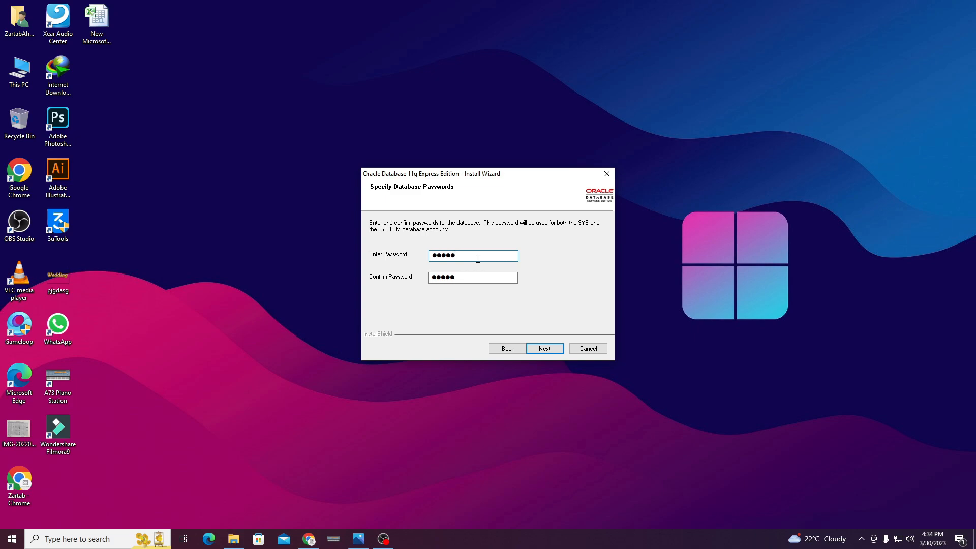
pyautogui.click(545, 350)
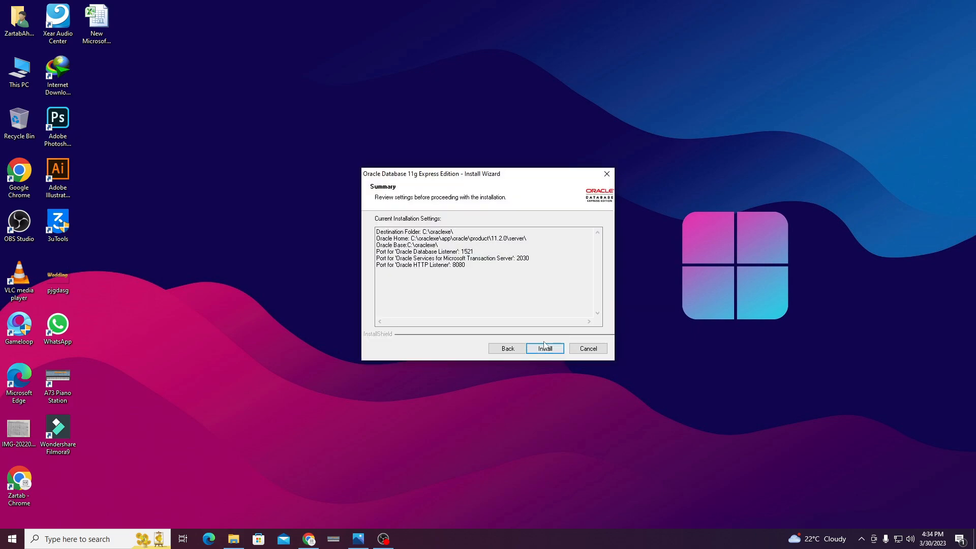
pyautogui.click(540, 350)
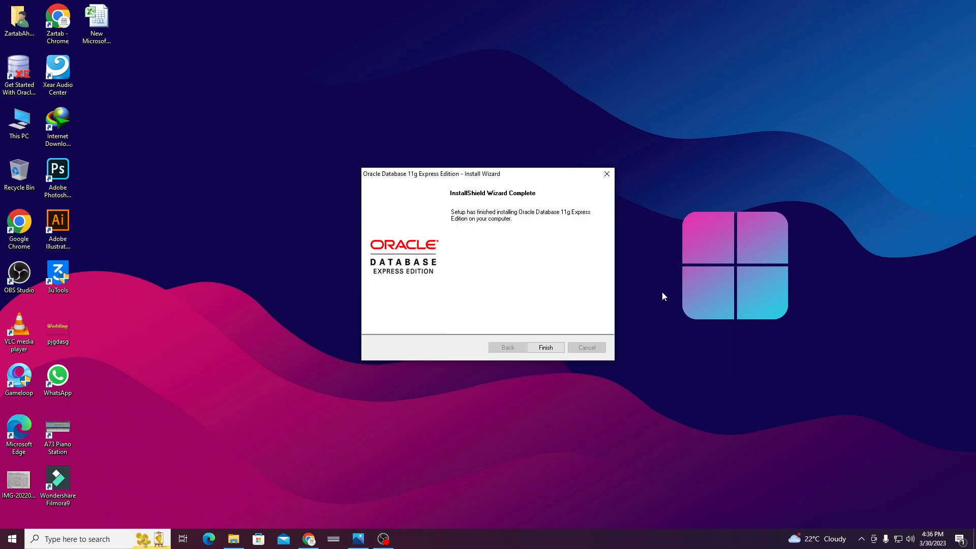
pyautogui.click(545, 348)
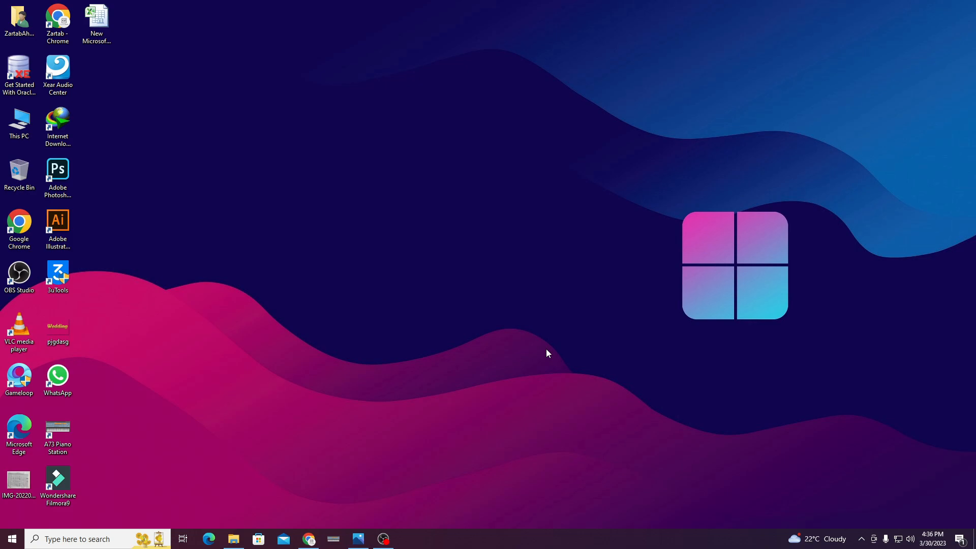
# Expand the Oracle Database 11g Express Edition folder in the Start menu's app list.
pyautogui.click(17, 540)
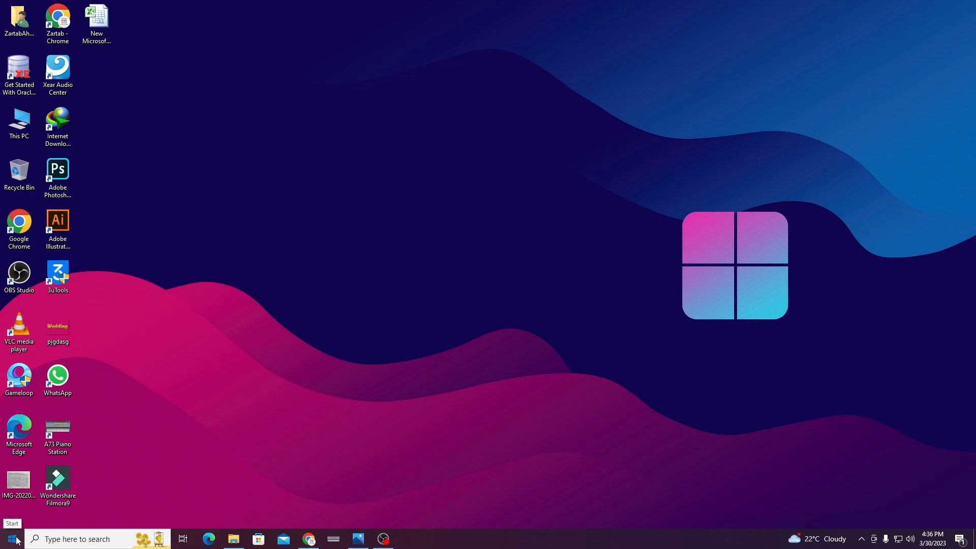
pyautogui.scroll(-15, 128, 357)
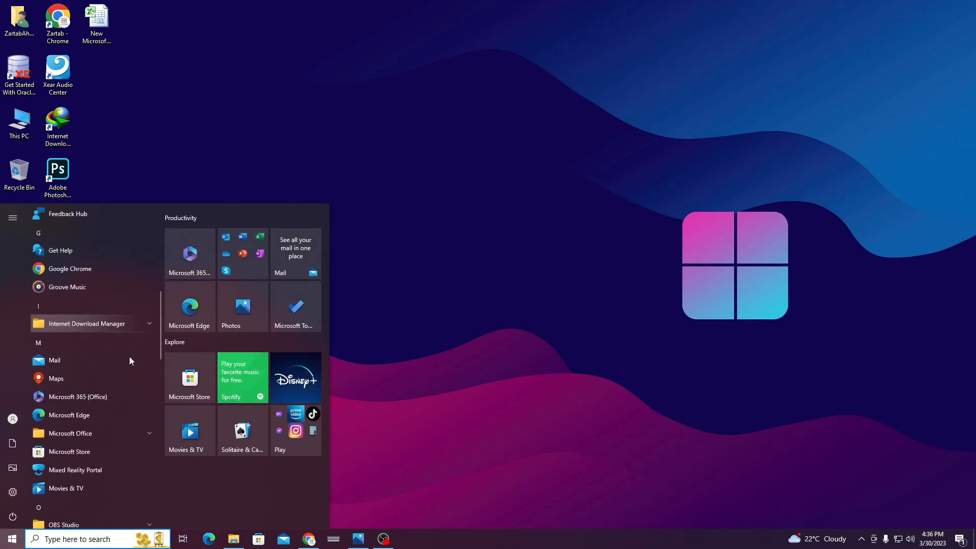
pyautogui.scroll(-5, 130, 358)
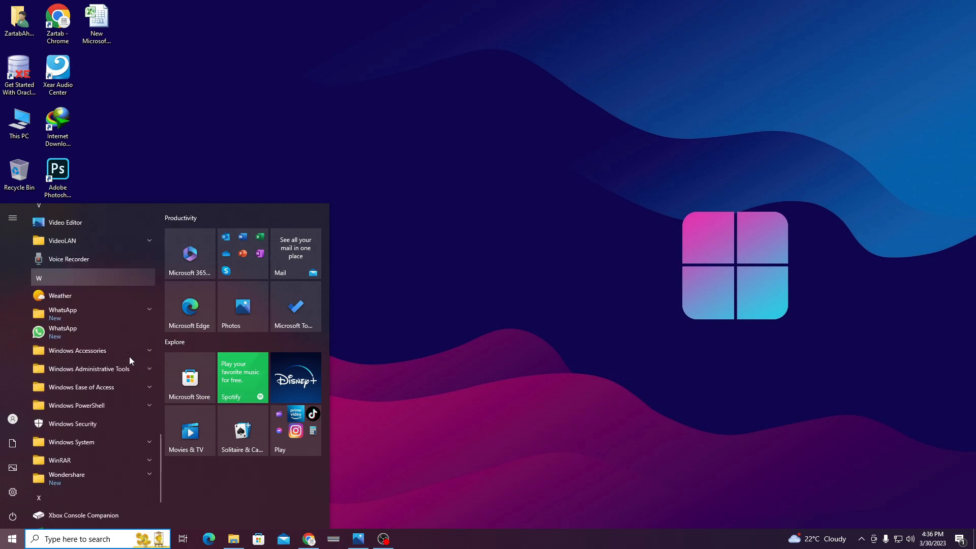
pyautogui.scroll(10, 130, 359)
pyautogui.scroll(3, 129, 359)
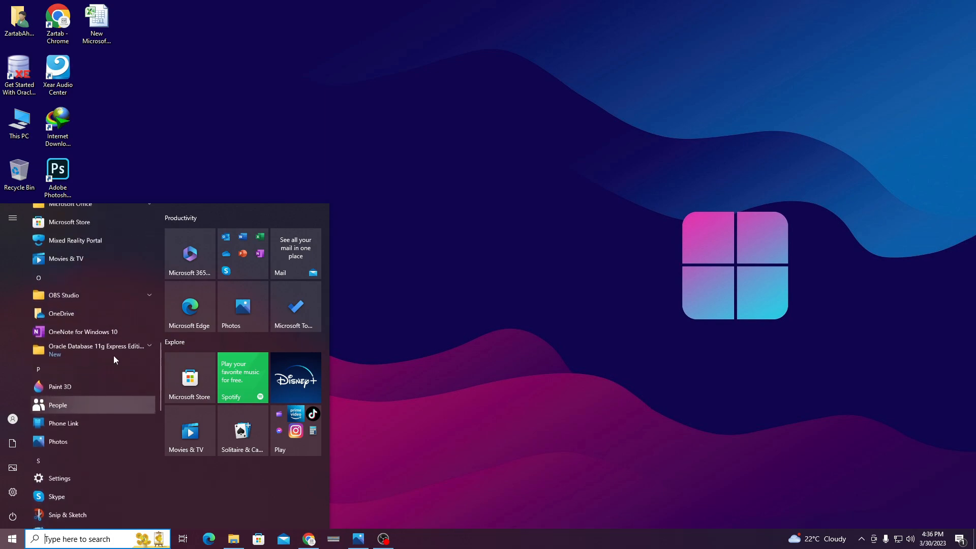
pyautogui.click(93, 352)
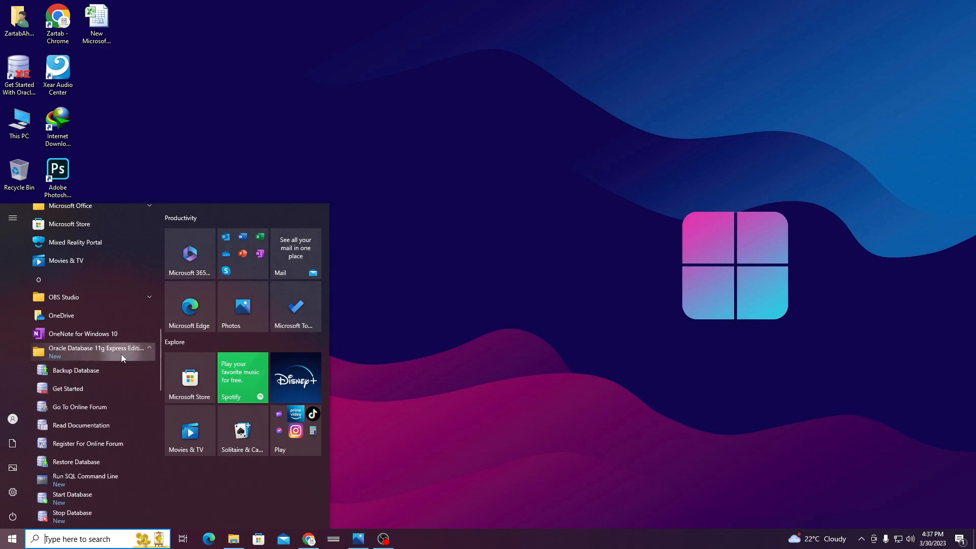
pyautogui.scroll(-2, 130, 352)
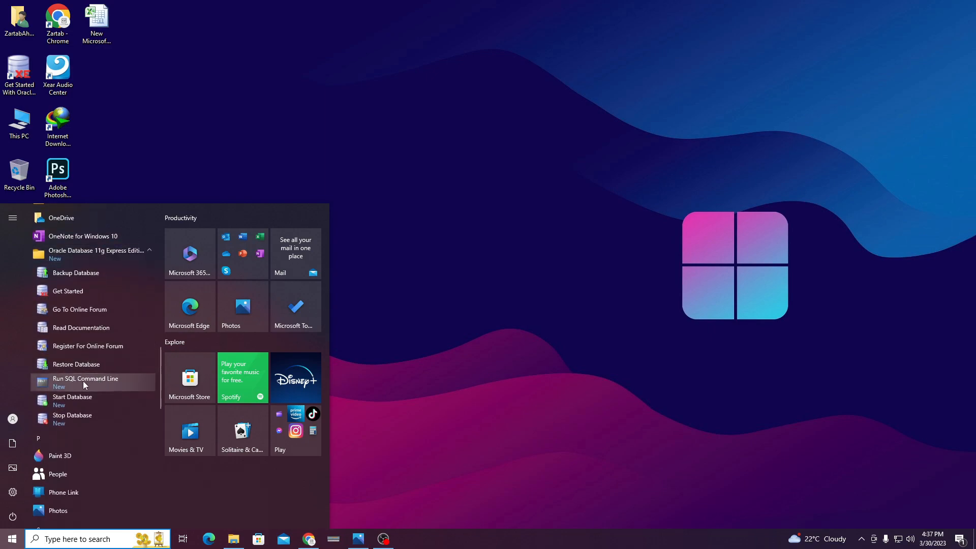
# Launch Run SQL Command Line and focus the SQL*Plus console window.
pyautogui.click(100, 380)
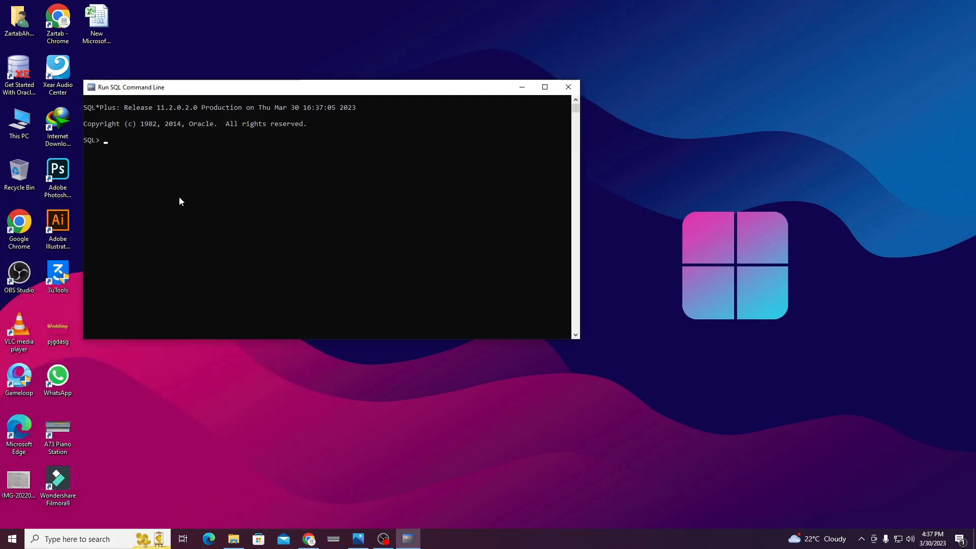
pyautogui.moveTo(157, 95); pyautogui.dragTo(171, 98)
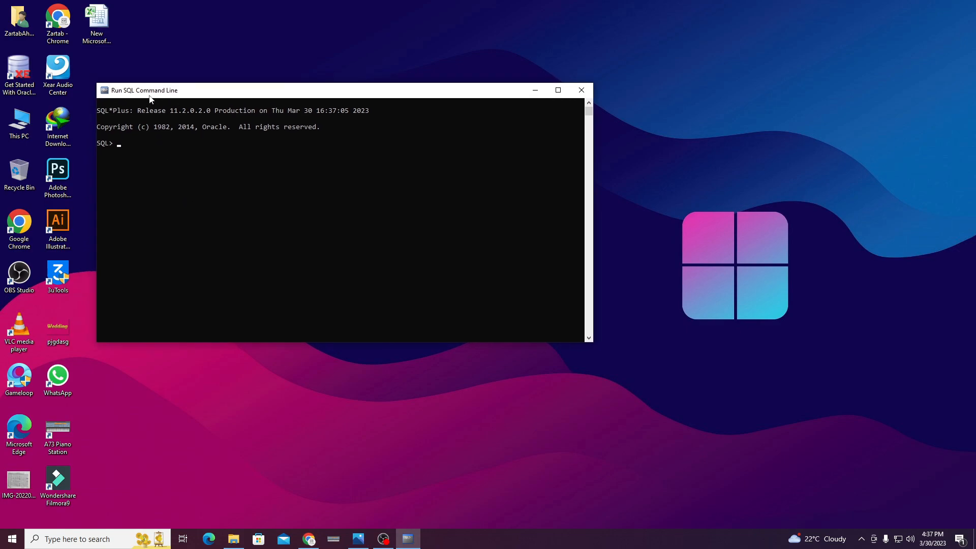
pyautogui.click(221, 159)
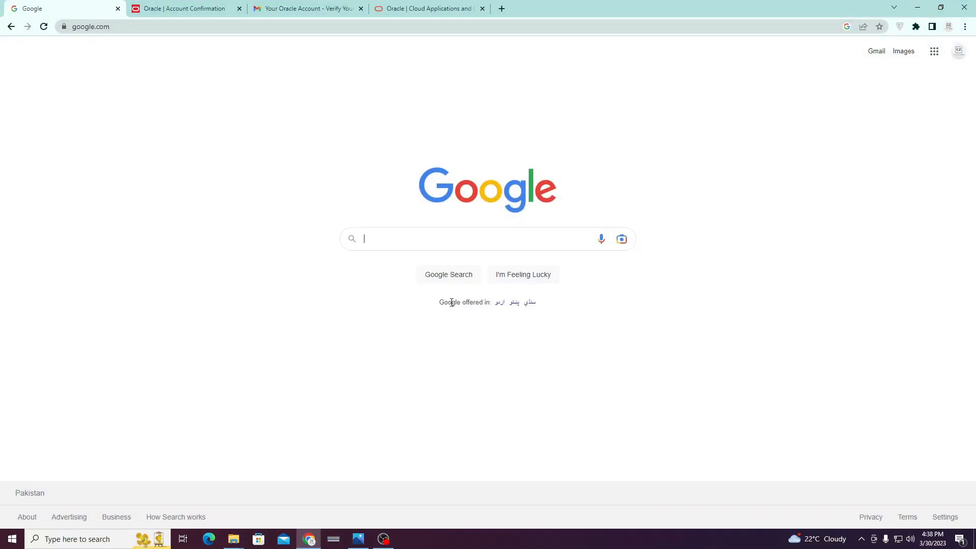
# Search Google for 'sql developer download' and open Oracle's SQL Developer Downloads page.
pyautogui.write('sql devel')
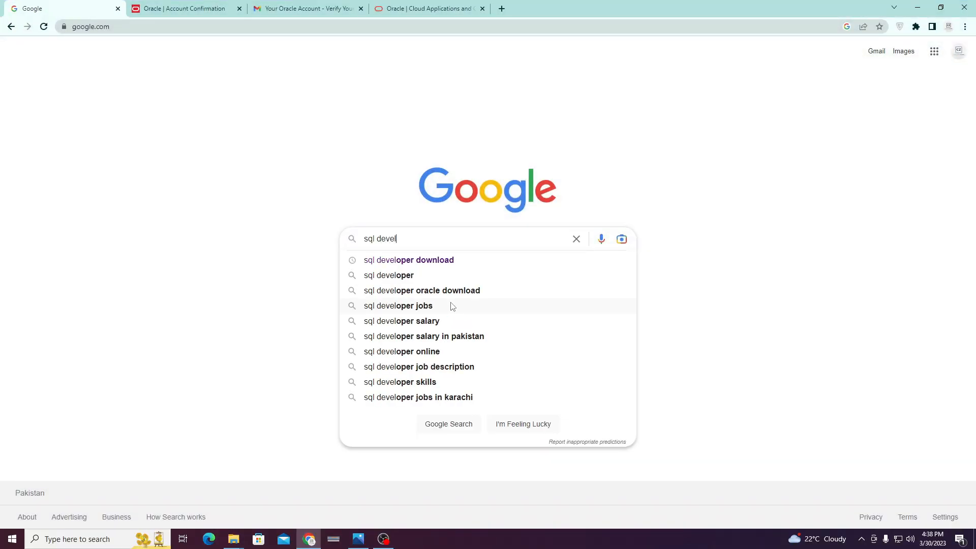
pyautogui.press('Down')
pyautogui.click(427, 261)
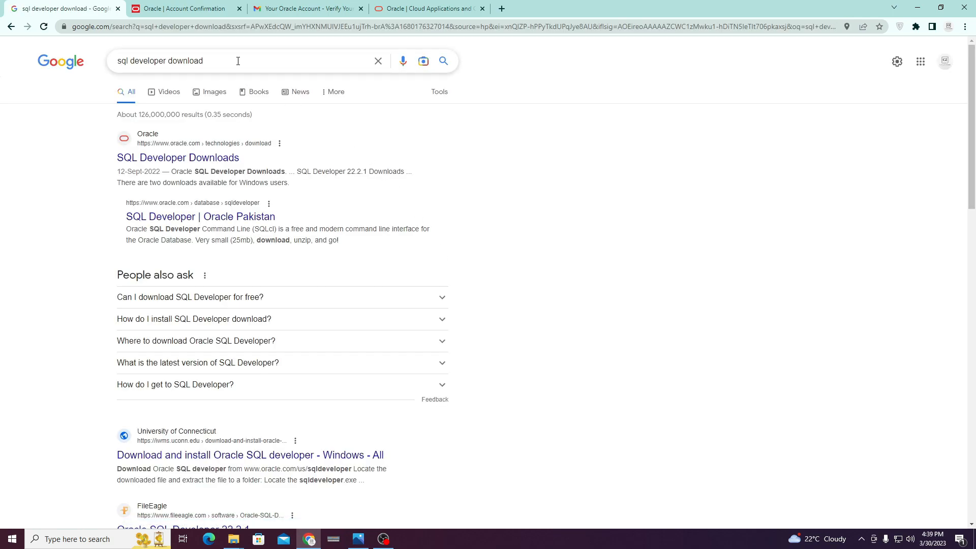
pyautogui.click(197, 158)
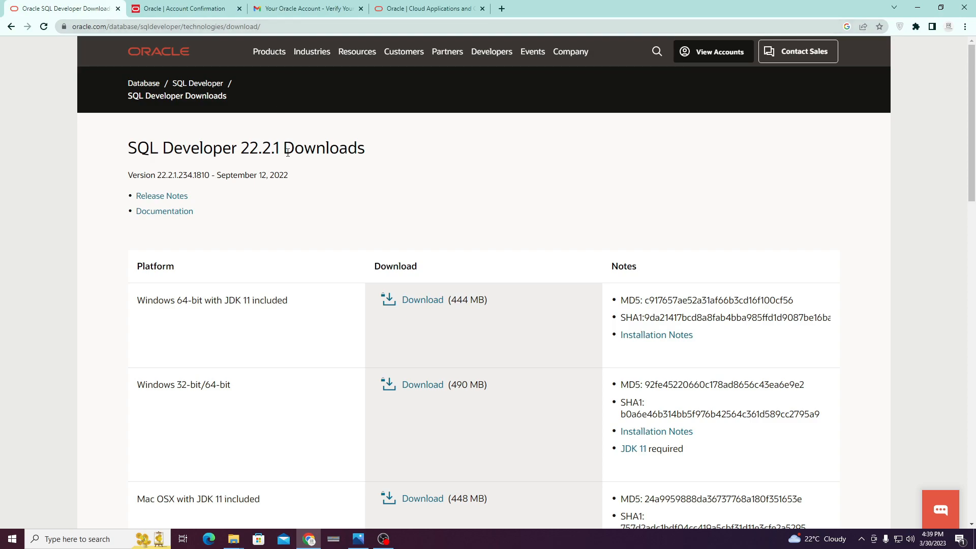
# Request the Windows 64-bit SQL Developer 22.2.1 download with JDK 11 included.
pyautogui.scroll(-1, 305, 276)
pyautogui.scroll(-1, 262, 254)
pyautogui.scroll(-1, 272, 222)
pyautogui.scroll(1, 426, 196)
pyautogui.scroll(-1, 209, 157)
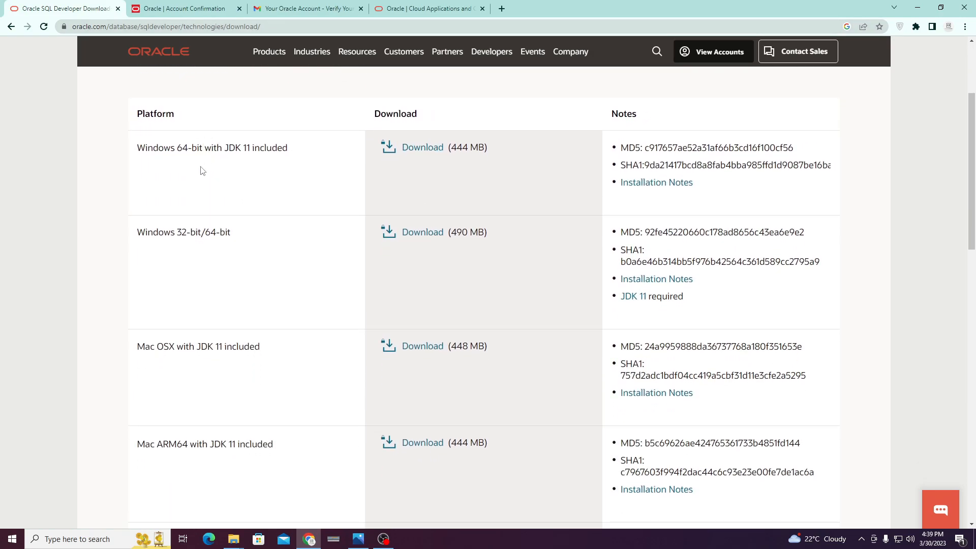
pyautogui.scroll(-3, 200, 166)
pyautogui.scroll(5, 285, 269)
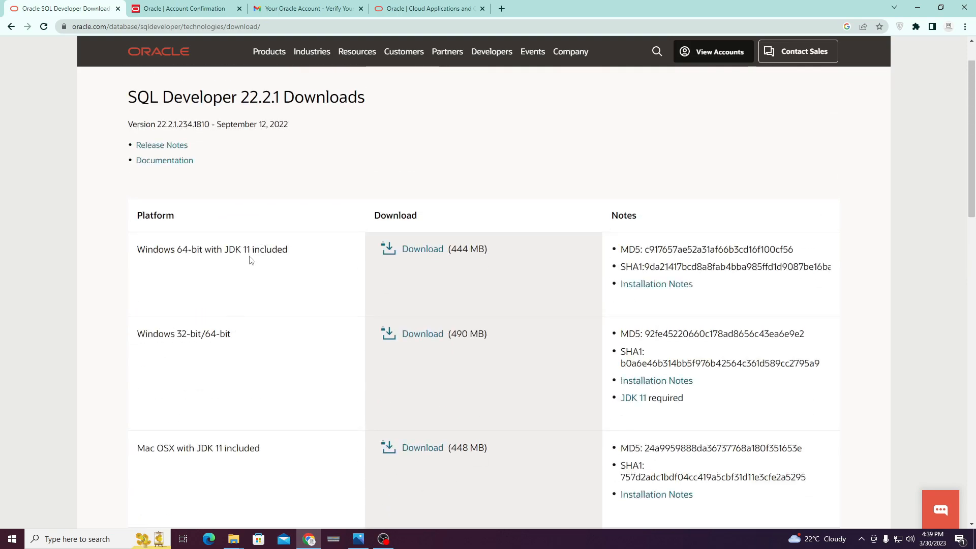
pyautogui.moveTo(288, 249); pyautogui.dragTo(168, 248)
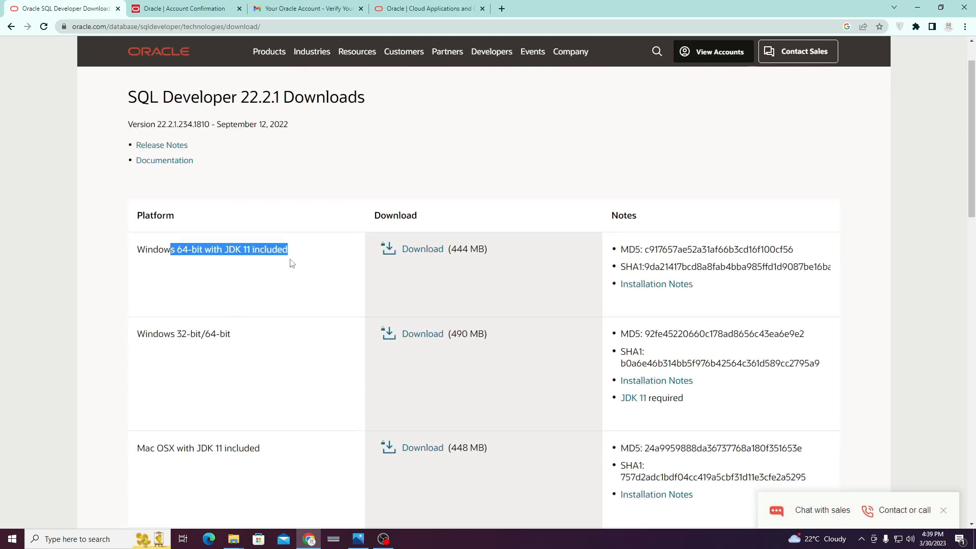
pyautogui.moveTo(234, 334); pyautogui.dragTo(182, 334)
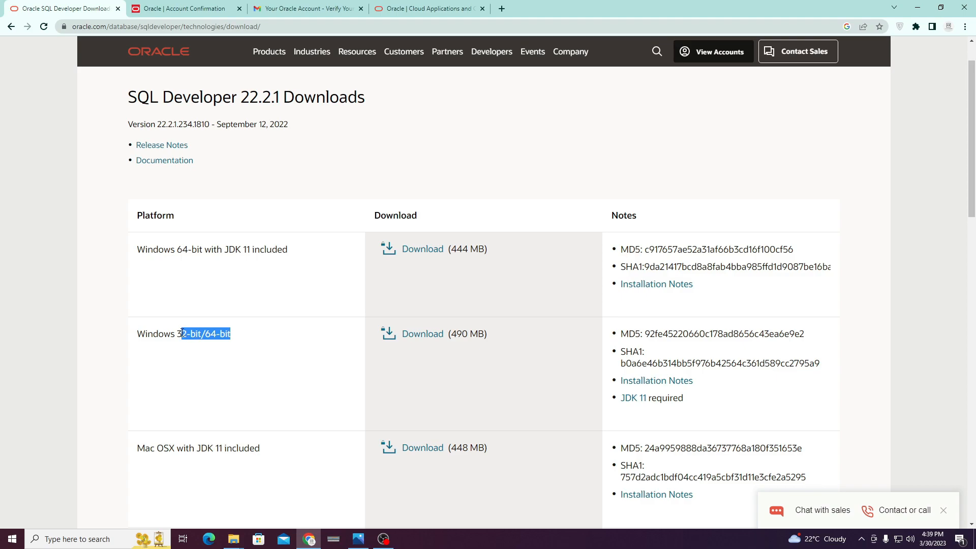
pyautogui.click(254, 333)
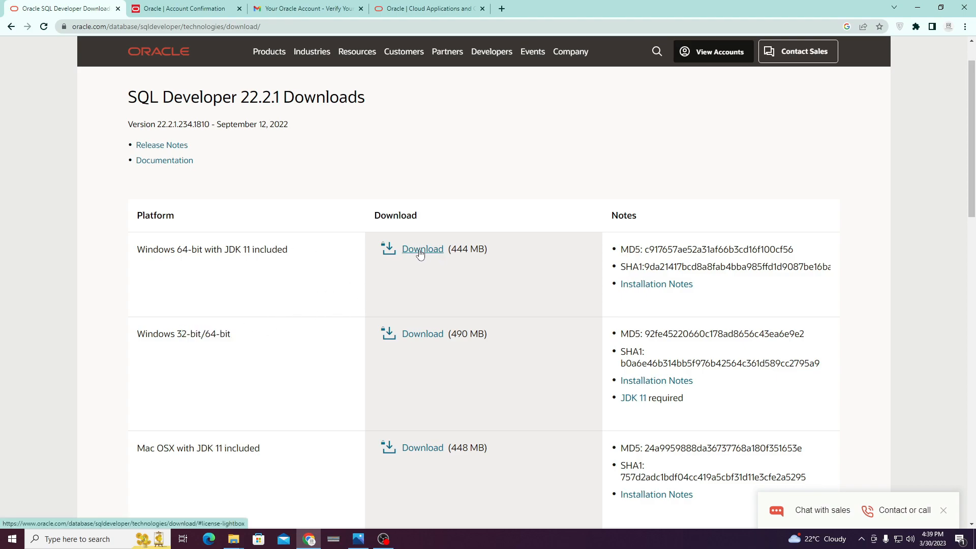
pyautogui.moveTo(282, 249); pyautogui.dragTo(218, 249)
pyautogui.click(257, 258)
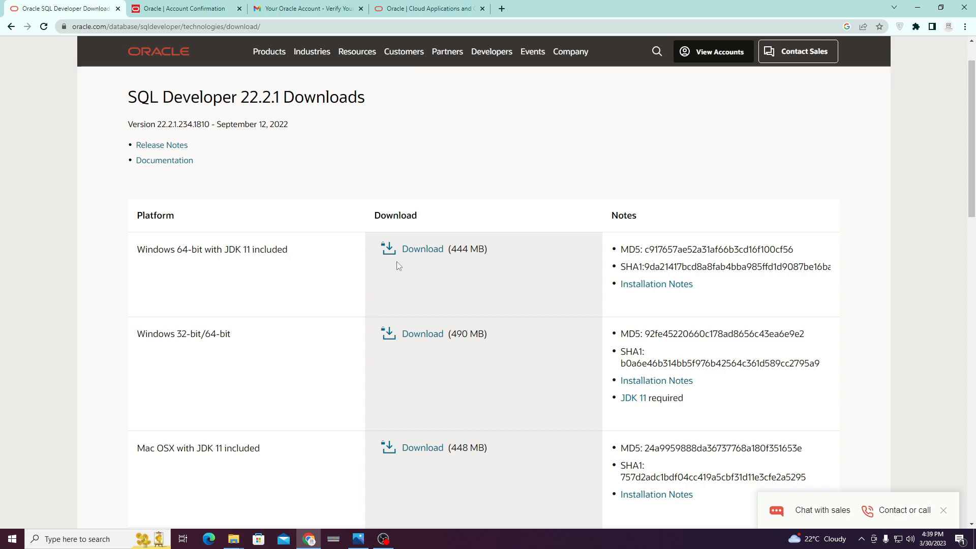
pyautogui.click(421, 249)
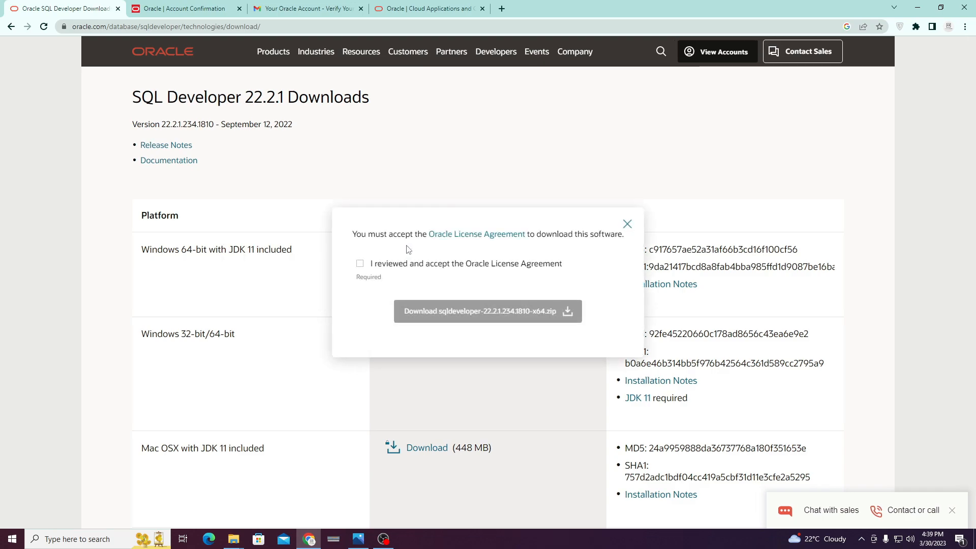
# Accept the Oracle License Agreement and request the sqldeveloper x64 zip download.
pyautogui.click(360, 263)
pyautogui.click(450, 314)
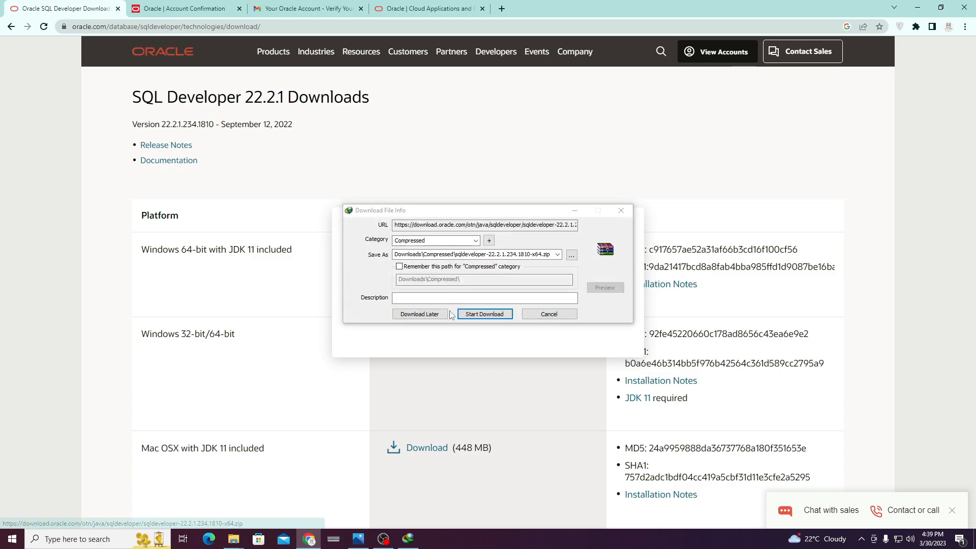
pyautogui.click(917, 8)
# Download the 444.47 MB sqldeveloper-22.2.1.234.1810-x64.zip via IDM into Downloads\Compressed and open that folder.
pyautogui.click(471, 312)
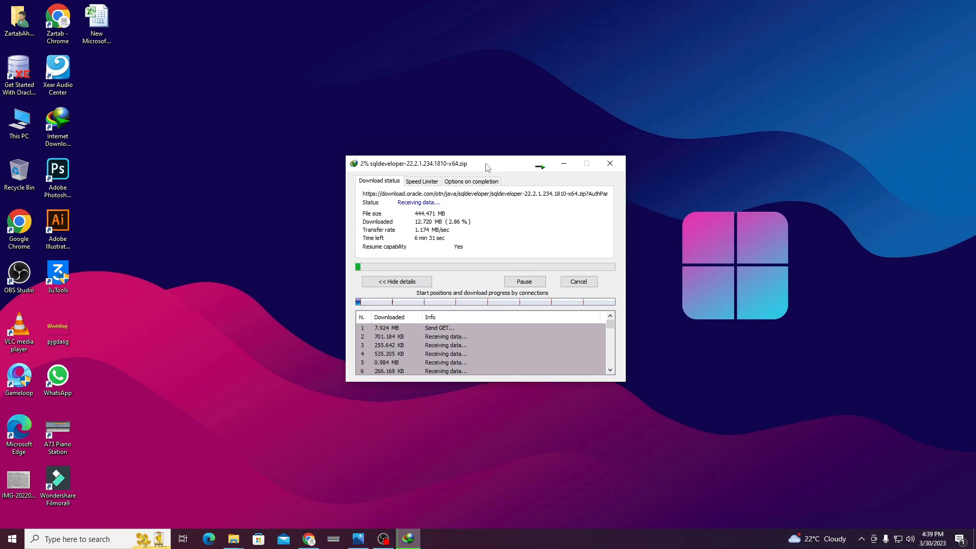
pyautogui.moveTo(487, 167); pyautogui.dragTo(490, 167)
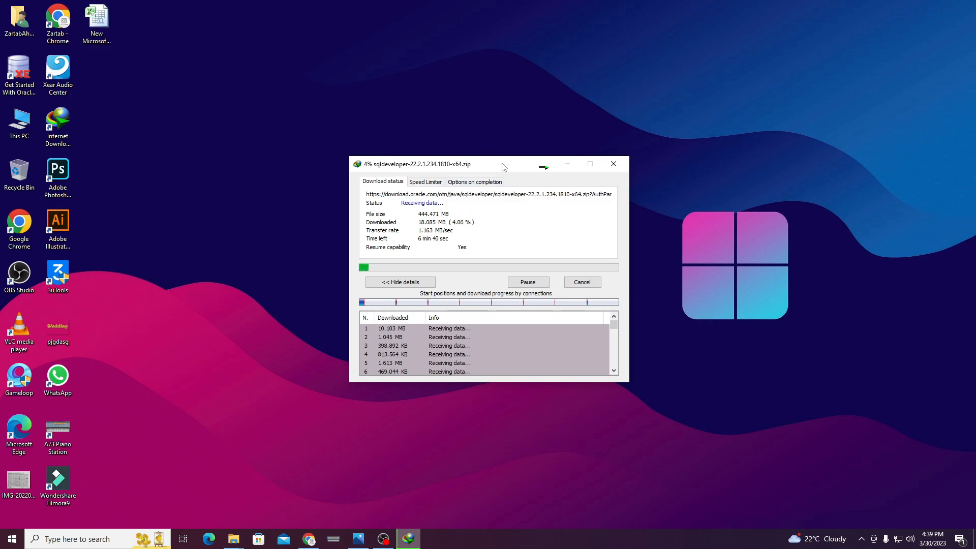
pyautogui.moveTo(502, 167); pyautogui.dragTo(497, 163)
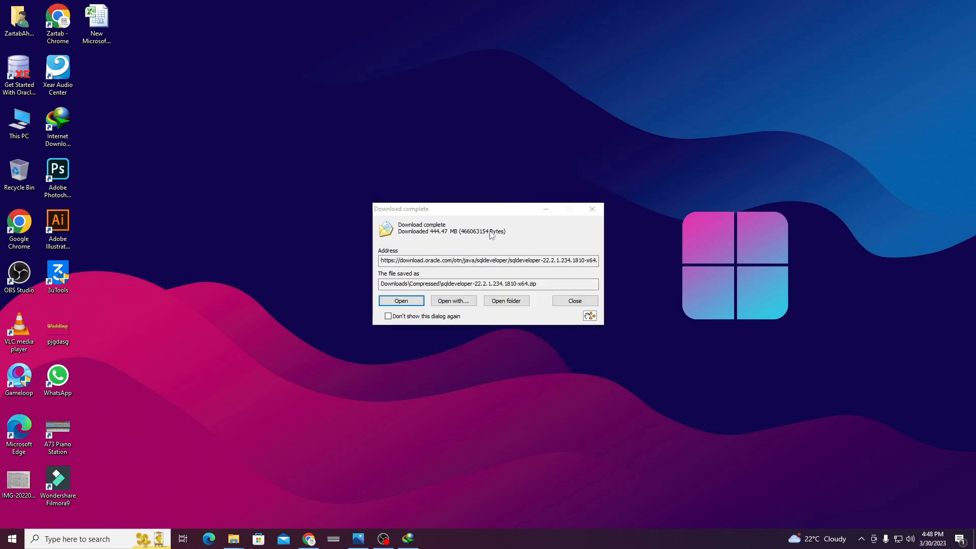
pyautogui.click(506, 300)
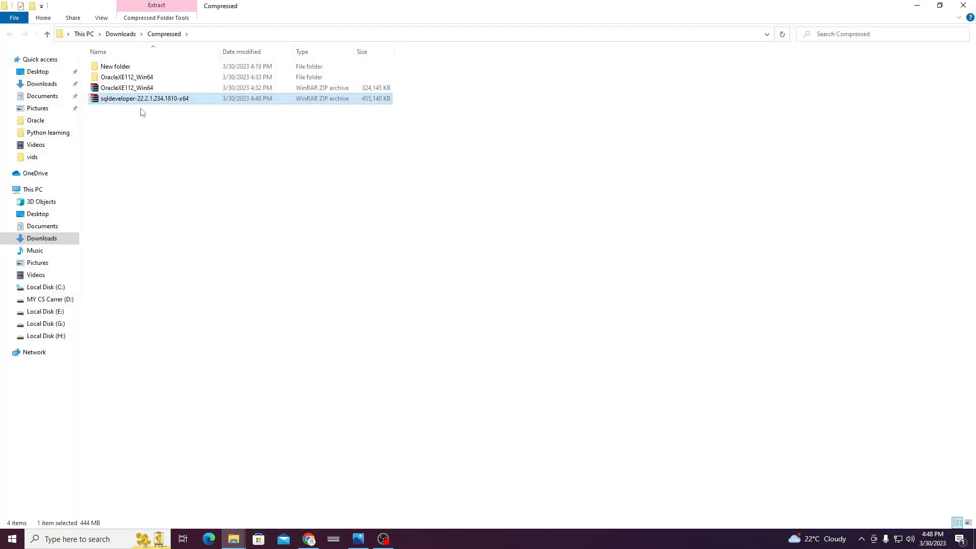
# Extract sqldeveloper-22.2.1.234.1810-x64.zip and launch sqldeveloper.exe from its inner sqldeveloper folder.
pyautogui.rightClick(138, 100)
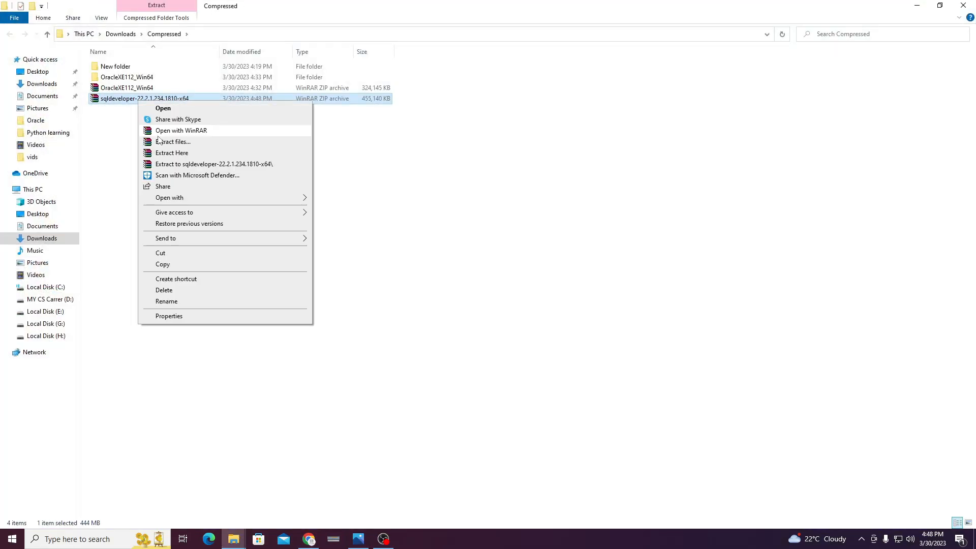
pyautogui.click(171, 164)
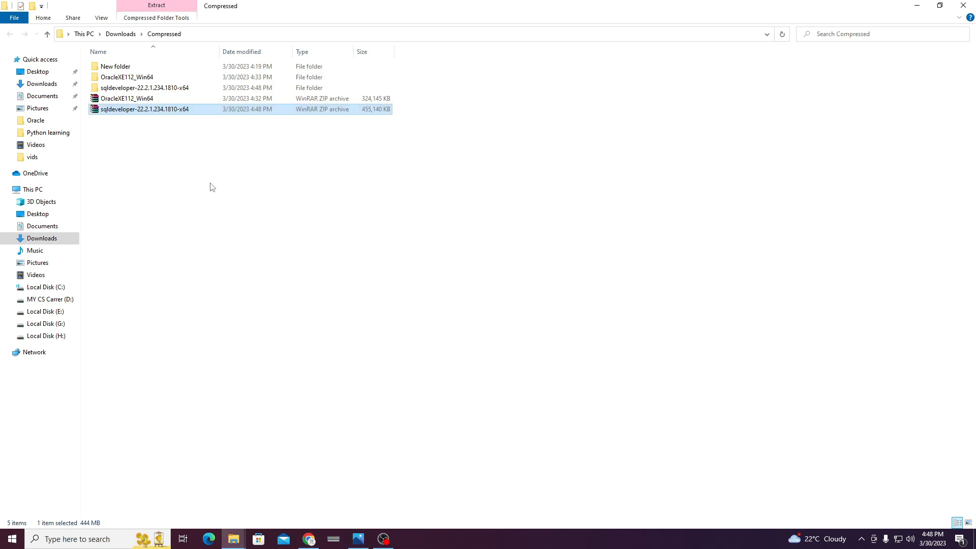
pyautogui.doubleClick(172, 88)
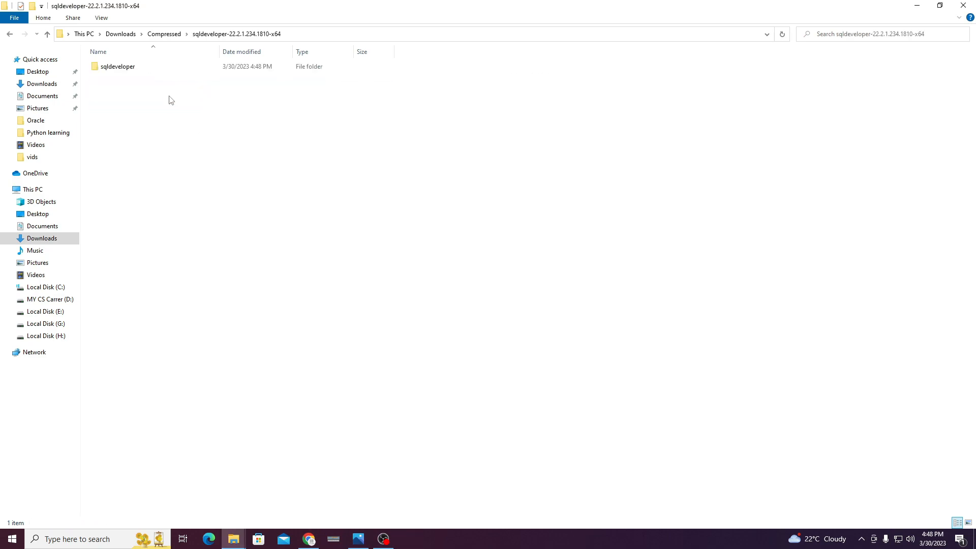
pyautogui.doubleClick(150, 70)
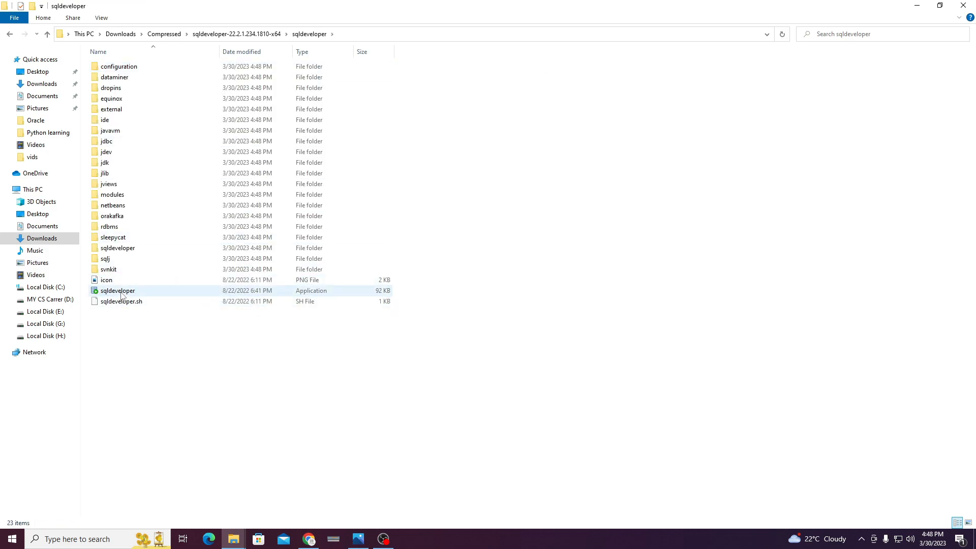
pyautogui.click(122, 294)
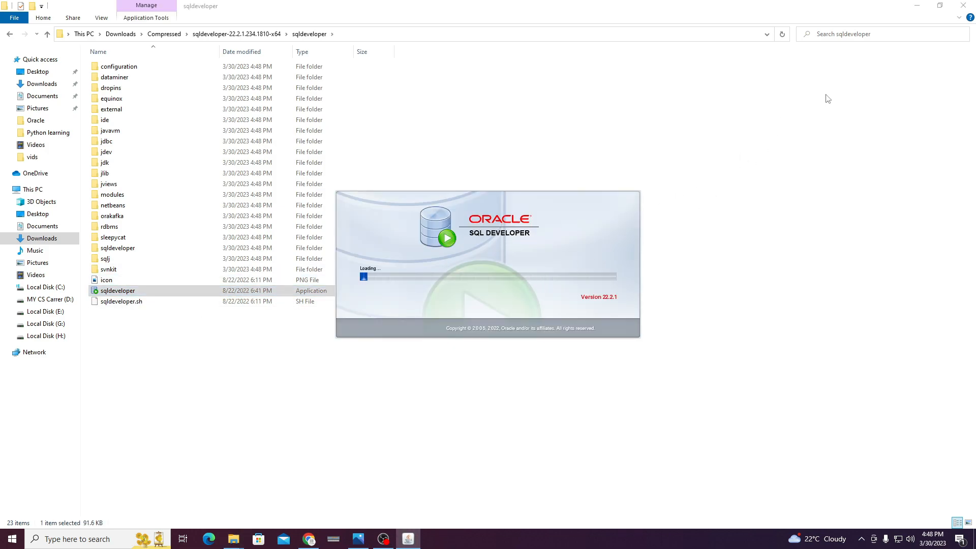
# Decline importing earlier preferences and accept the Oracle Usage Tracking notice.
pyautogui.click(917, 5)
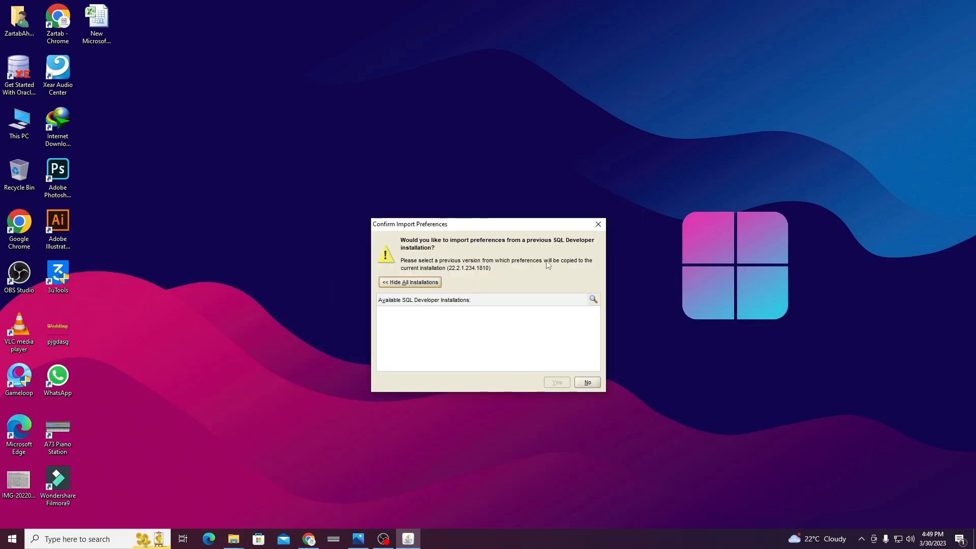
pyautogui.click(587, 382)
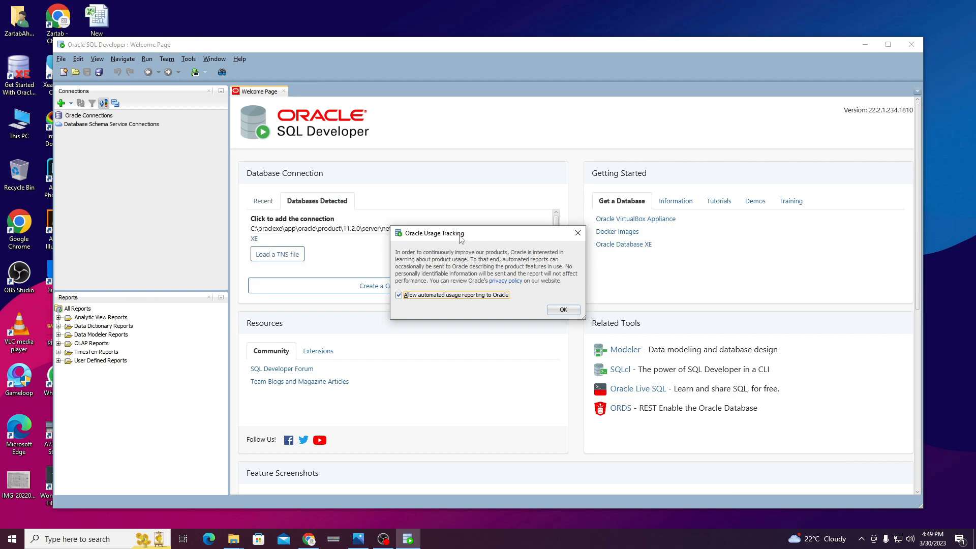
pyautogui.moveTo(459, 236); pyautogui.dragTo(454, 232)
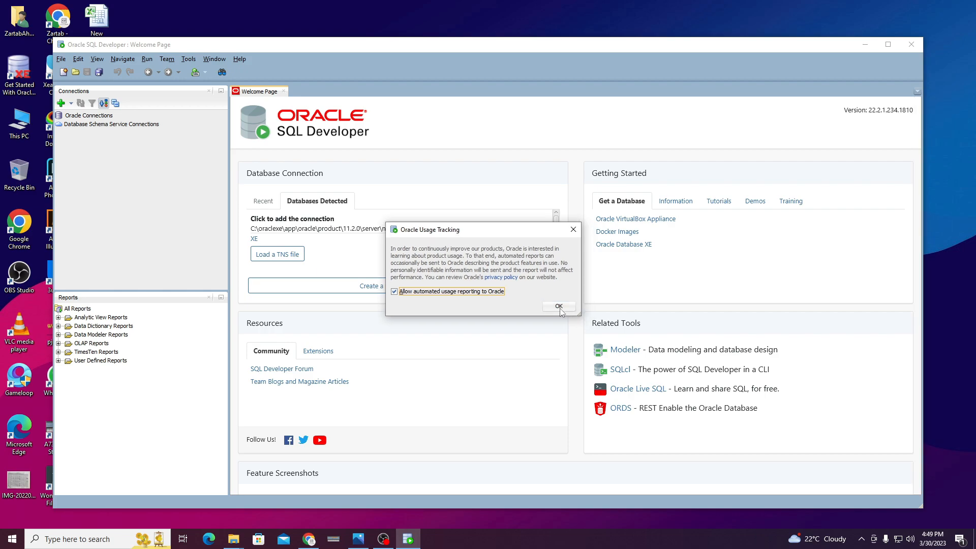
pyautogui.click(559, 306)
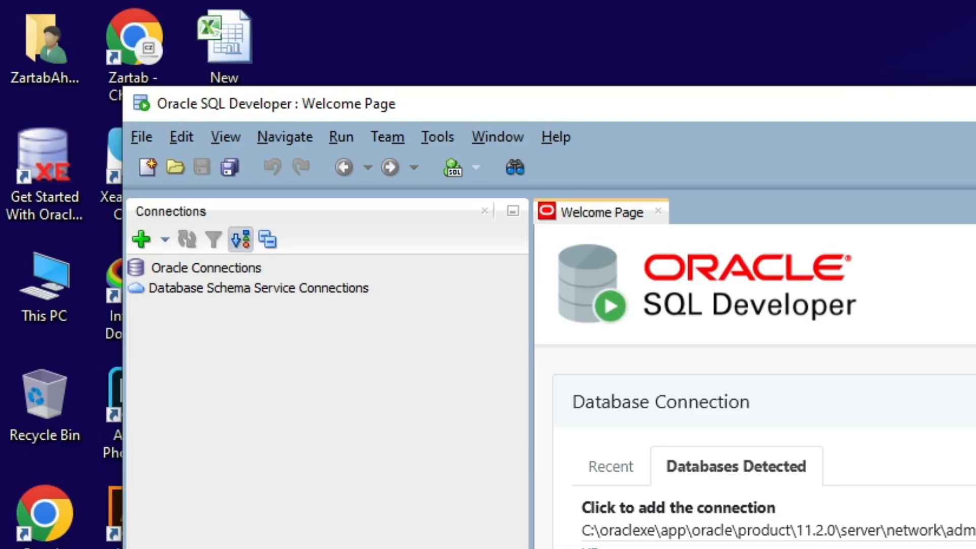
# Create a connection named system with username system and its password, test it, and connect.
pyautogui.click(141, 239)
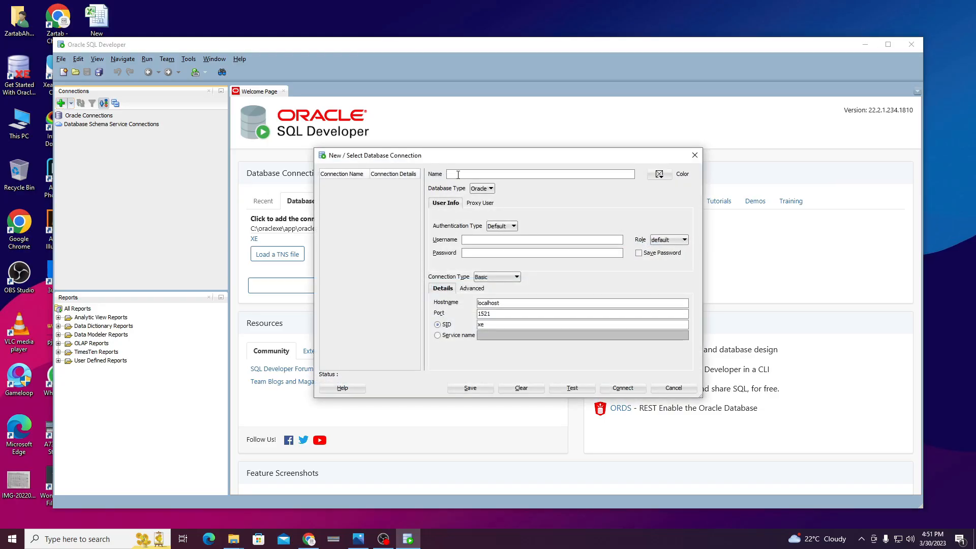
pyautogui.write('system')
pyautogui.doubleClick(477, 174)
pyautogui.click(487, 239)
pyautogui.write('system')
pyautogui.press('Tab')
pyautogui.click(573, 388)
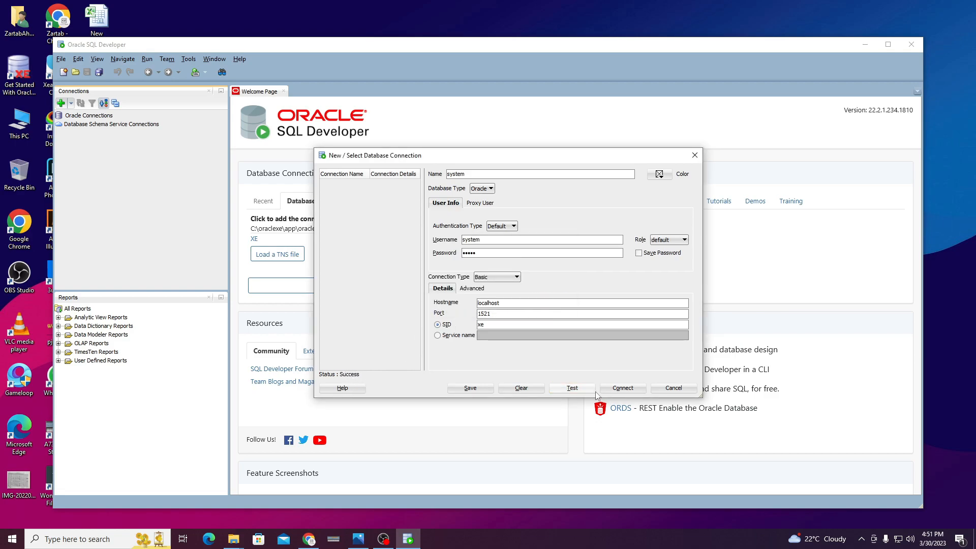
pyautogui.click(616, 389)
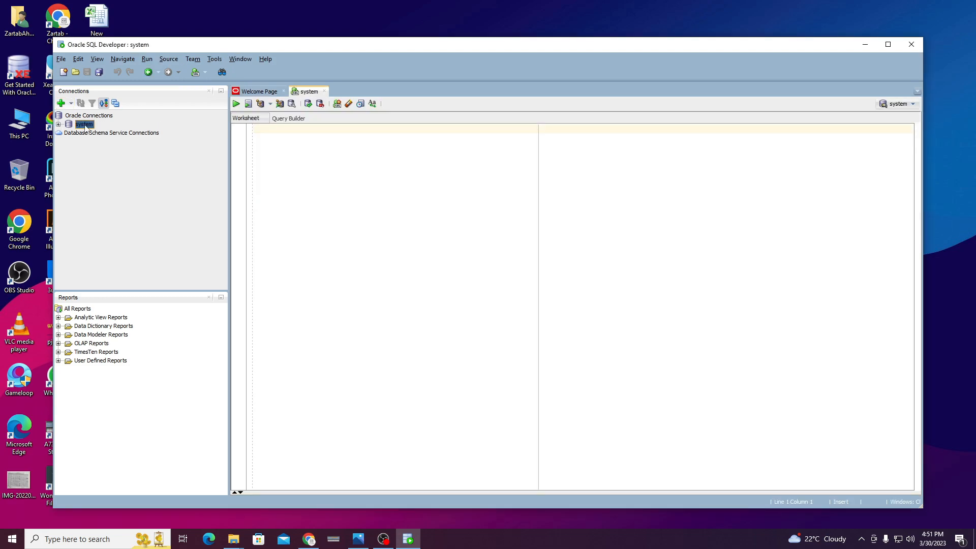
# Run alter user hr account unlock; in the system worksheet, getting User HR altered.
pyautogui.click(85, 125)
pyautogui.click(281, 131)
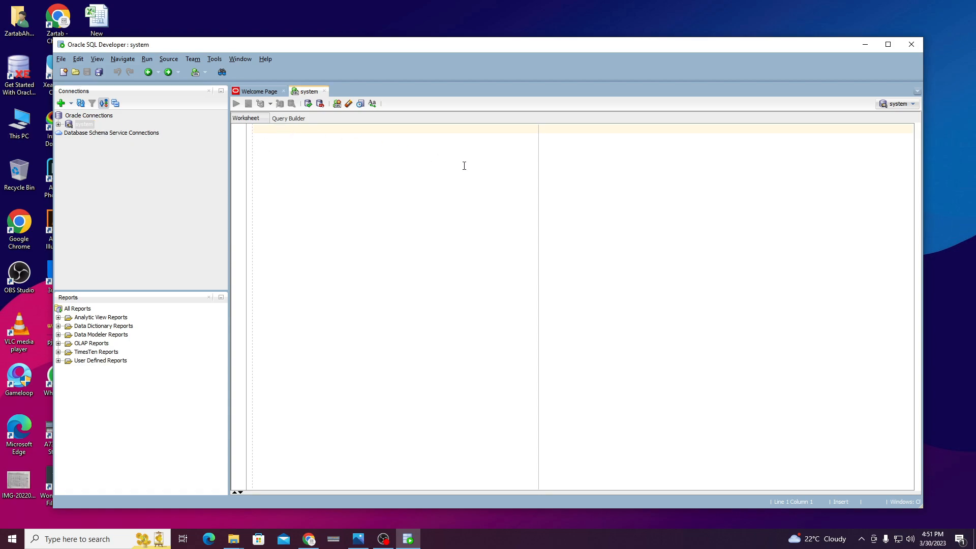
pyautogui.write('alter user')
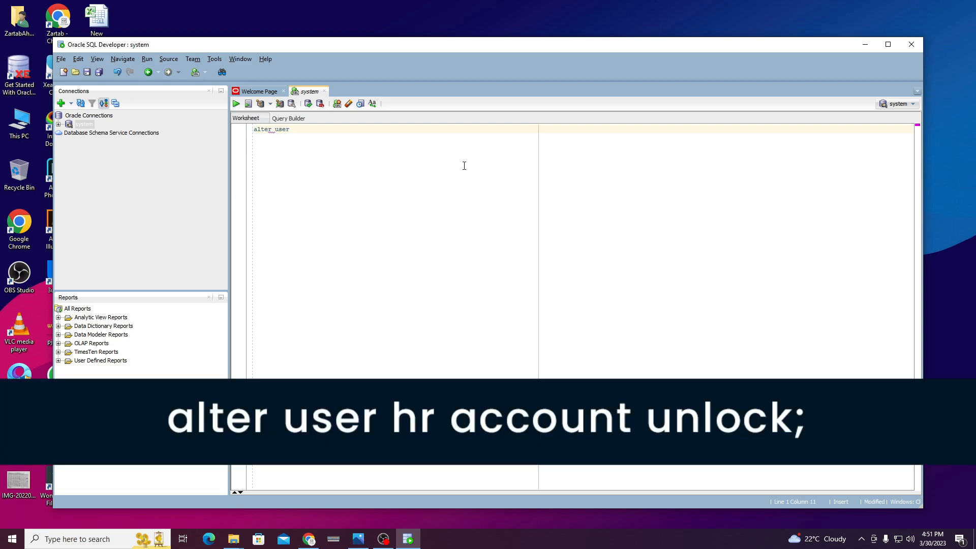
pyautogui.write(' hr account unlock;')
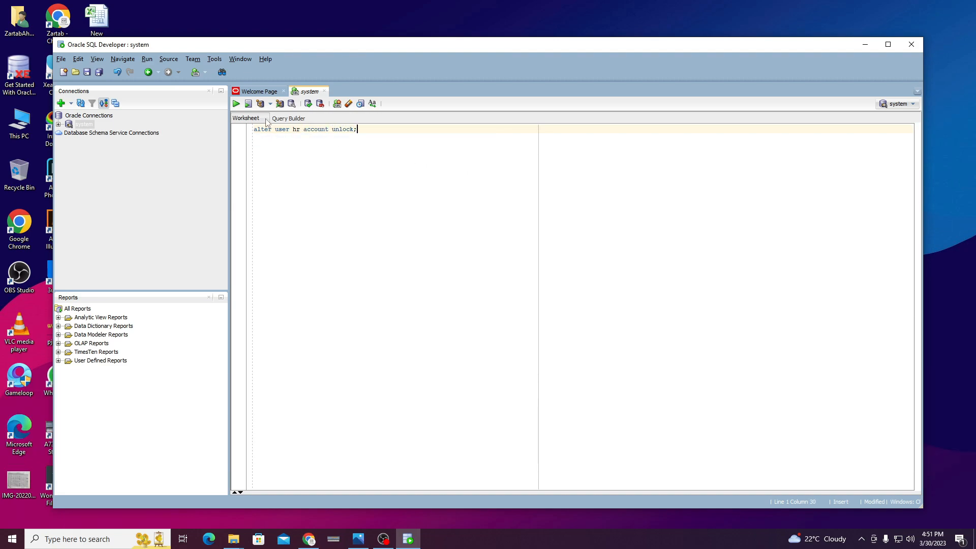
pyautogui.click(237, 104)
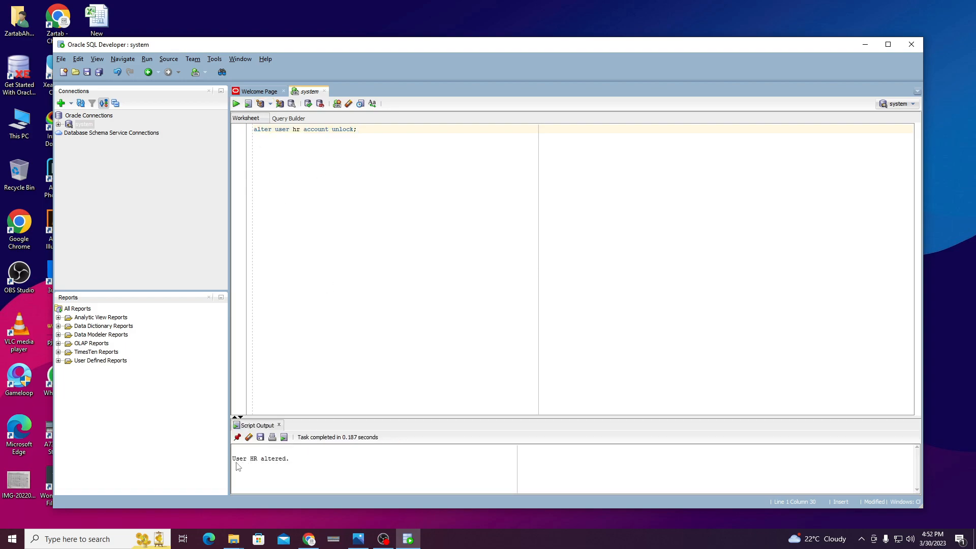
pyautogui.moveTo(292, 461); pyautogui.dragTo(235, 460)
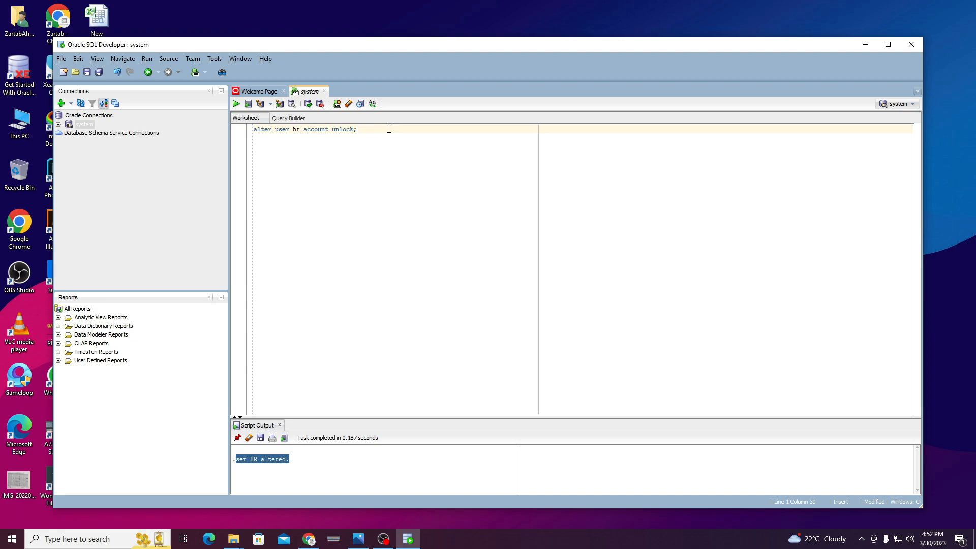
pyautogui.moveTo(387, 128); pyautogui.dragTo(213, 130)
# Replace the unlock line with alter user hr identified by the new HR password.
pyautogui.press('BackSpace')
pyautogui.write('alter user')
pyautogui.write('hr ')
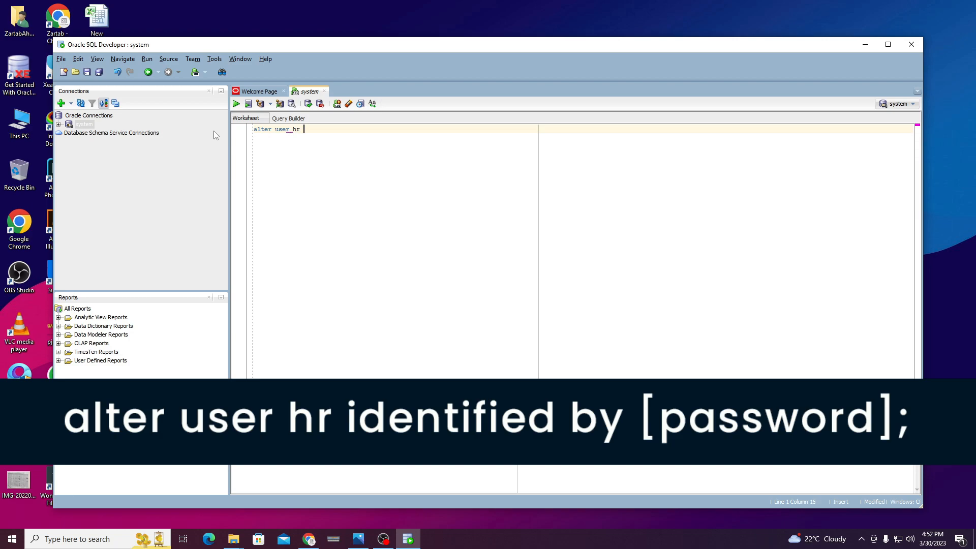
pyautogui.write('identified by')
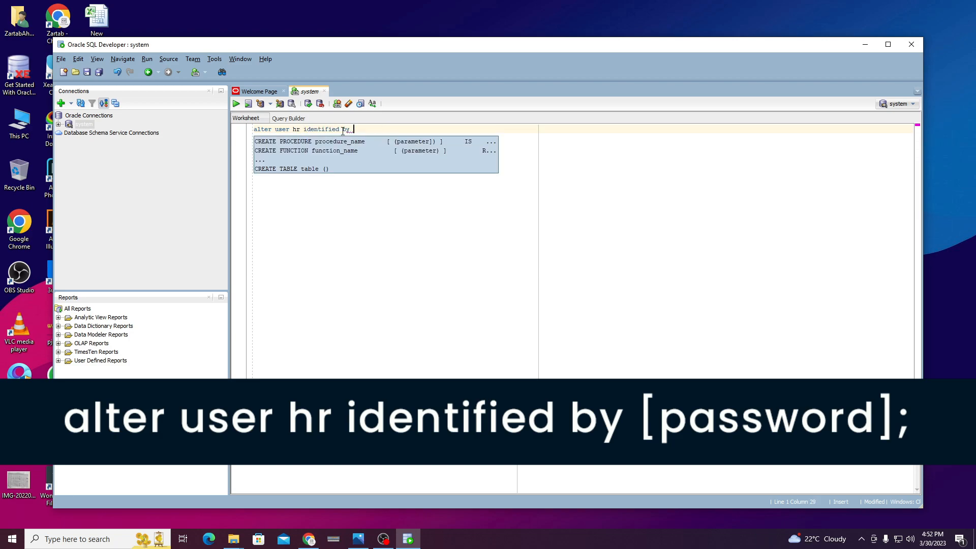
pyautogui.click(382, 128)
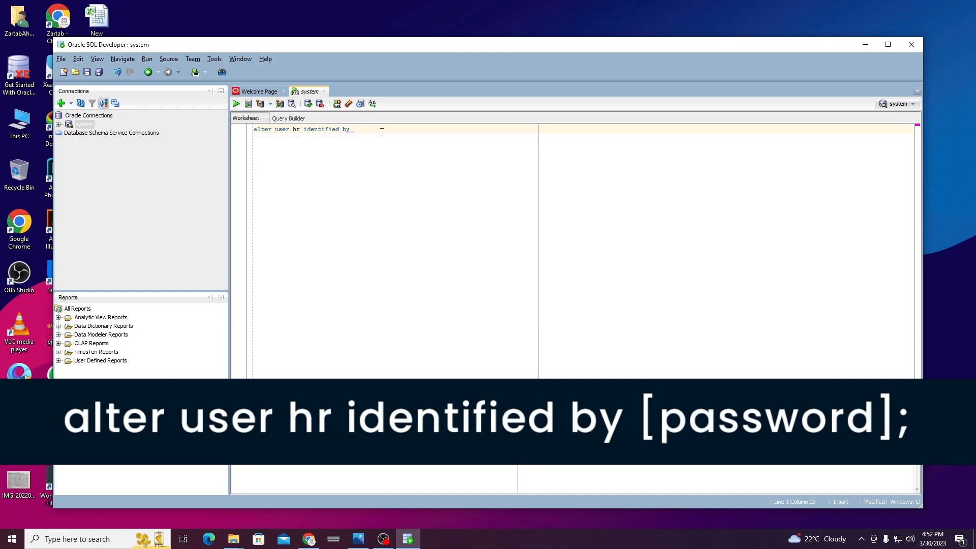
pyautogui.write('hr;')
# Run the password change, confirming User HR altered, and start a new connection for HR.
pyautogui.hotkey('ctrl', 'Return')
pyautogui.click(236, 103)
pyautogui.moveTo(292, 472); pyautogui.dragTo(238, 471)
pyautogui.click(325, 469)
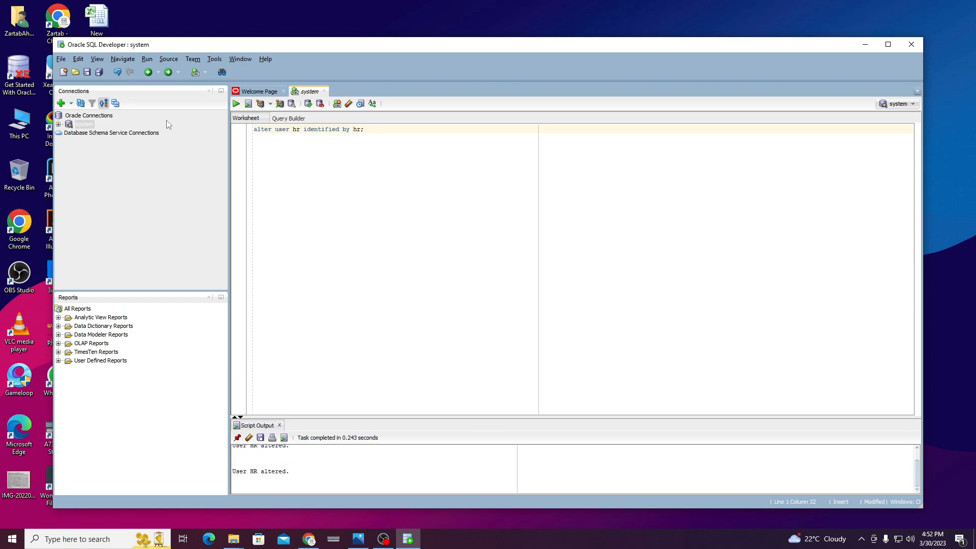
pyautogui.click(61, 103)
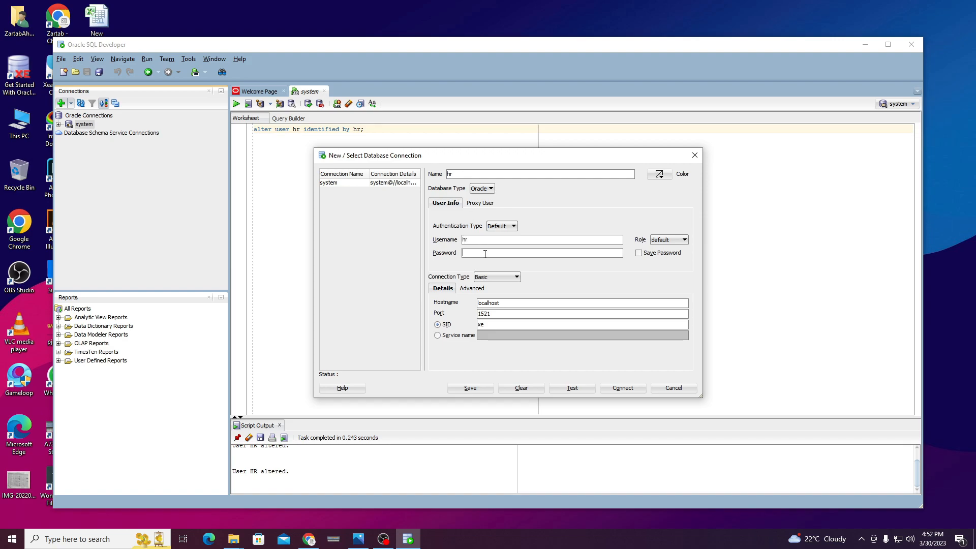
# Test and connect the hr connection, then select it in the connections list.
pyautogui.click(563, 390)
pyautogui.click(623, 390)
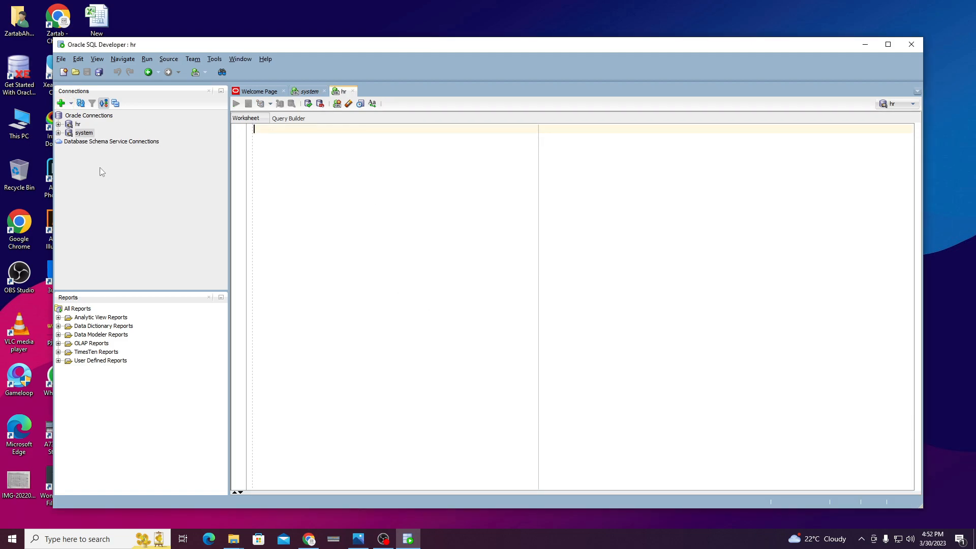
pyautogui.click(79, 124)
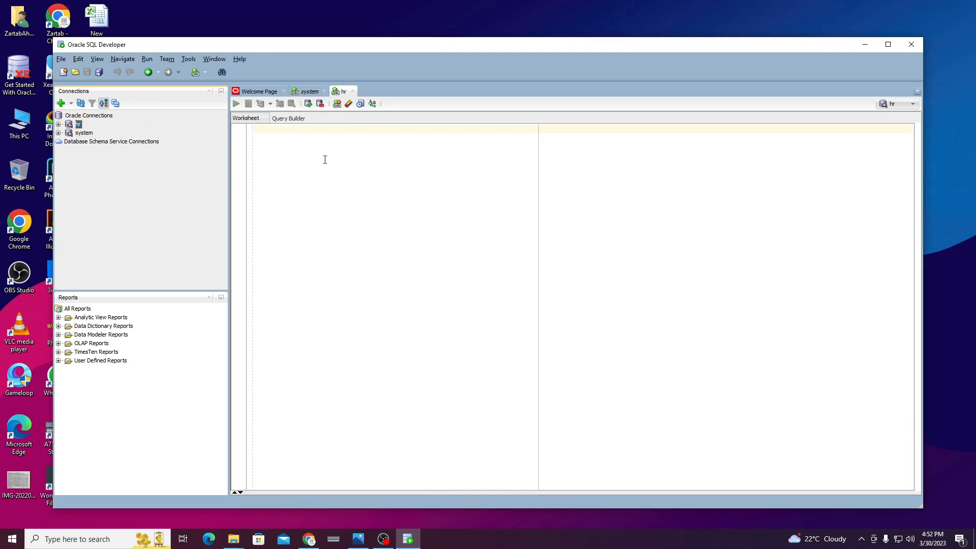
# Run select * from tab in the hr worksheet, listing 8 objects from COUNTRIES to REGIONS.
pyautogui.press('Down')
pyautogui.click(389, 144)
pyautogui.write('sle')
pyautogui.write('lect *')
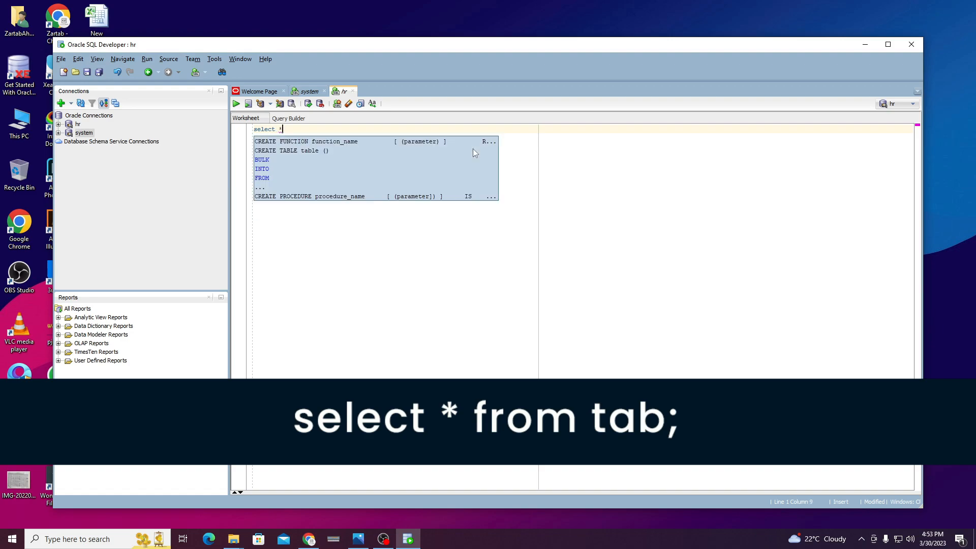
pyautogui.write(' from tab;')
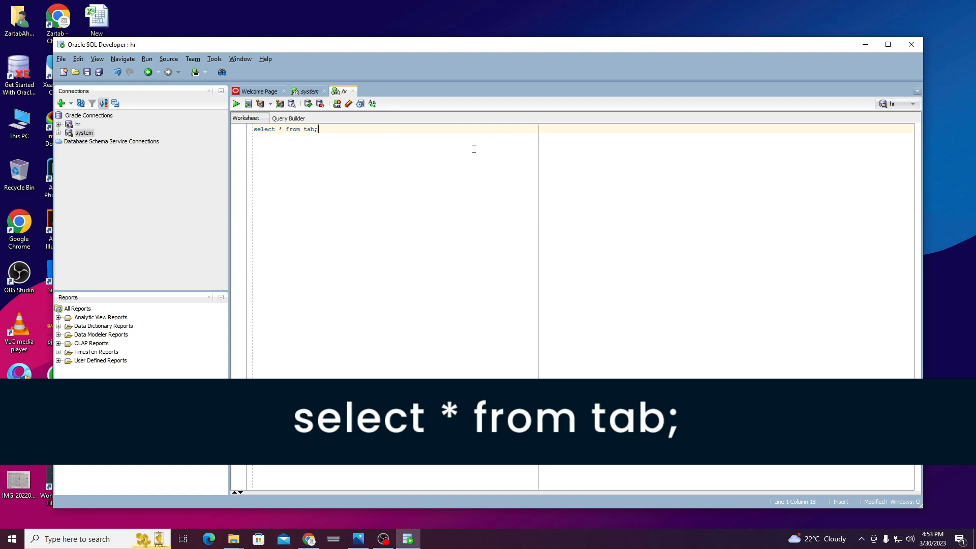
pyautogui.click(236, 104)
pyautogui.click(364, 390)
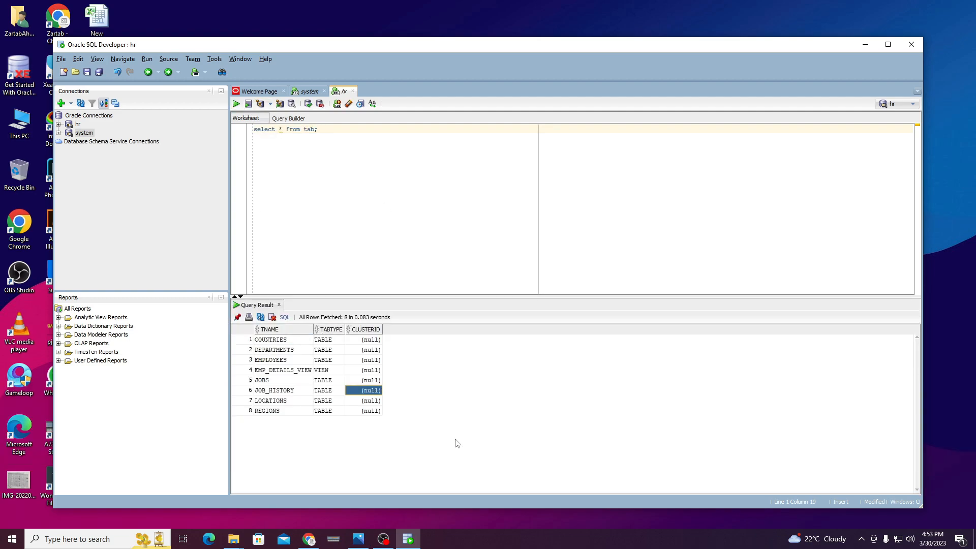